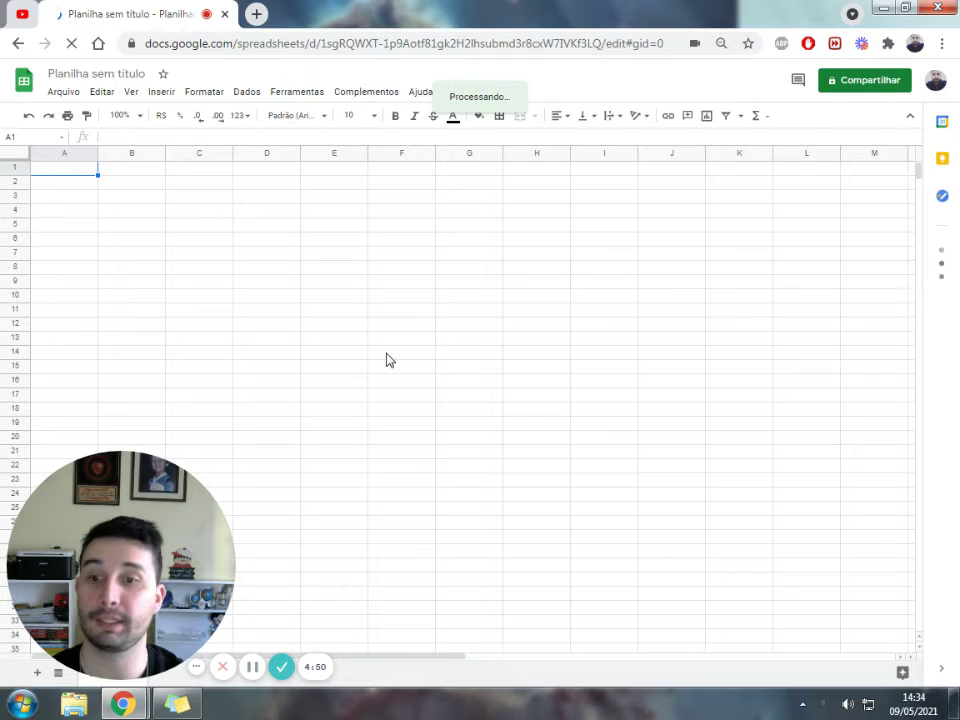
Enter the addition formula =2+2 in cell F14
click(388, 359)
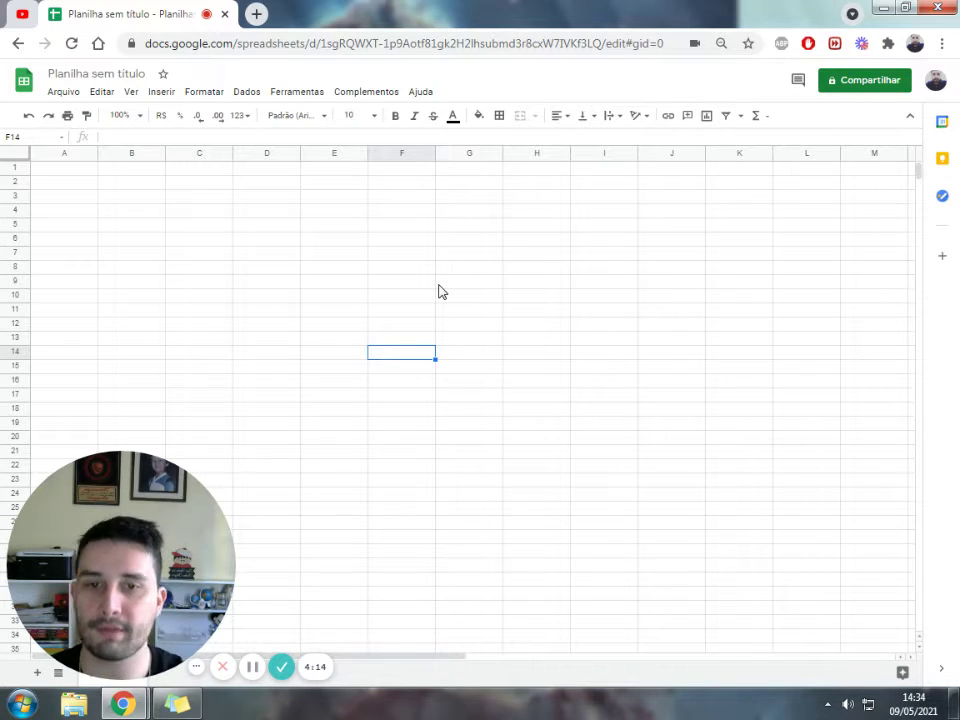
text(=)
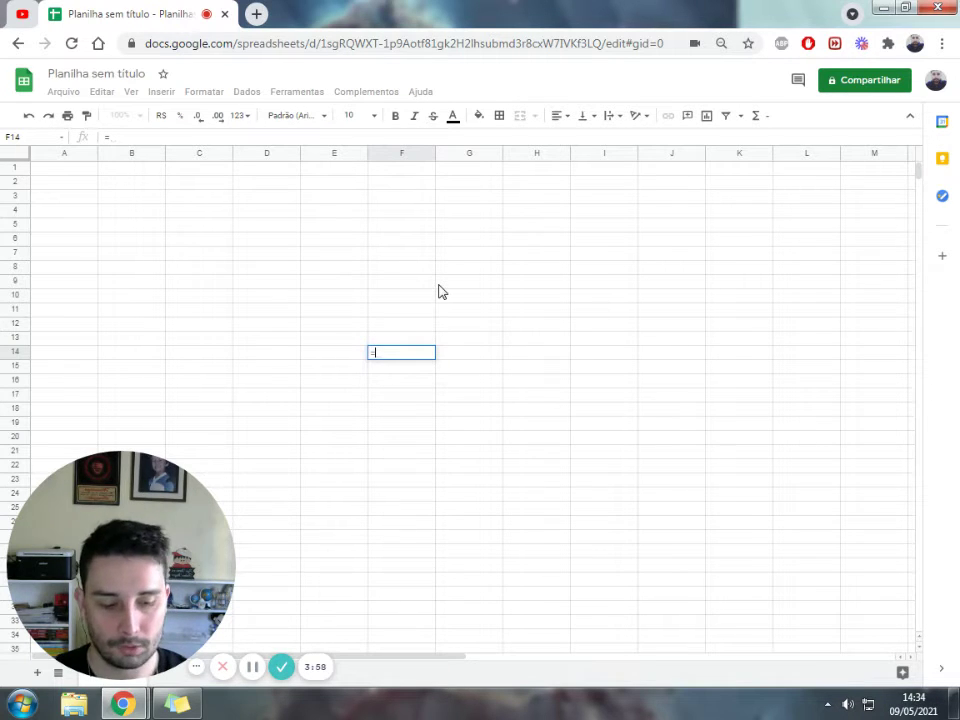
text(2+)
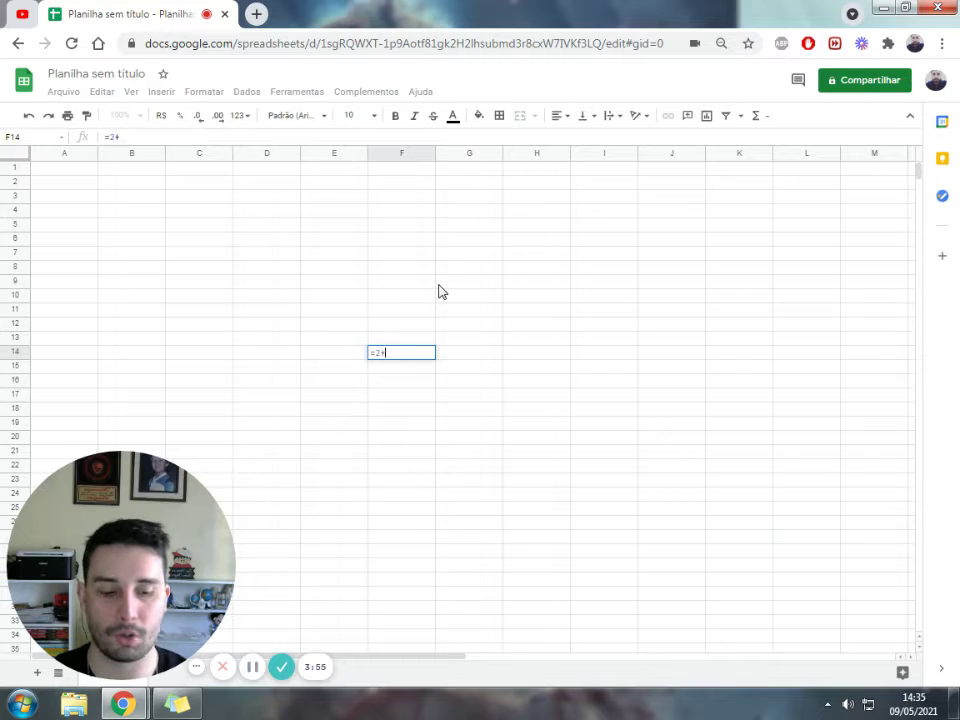
text(2)
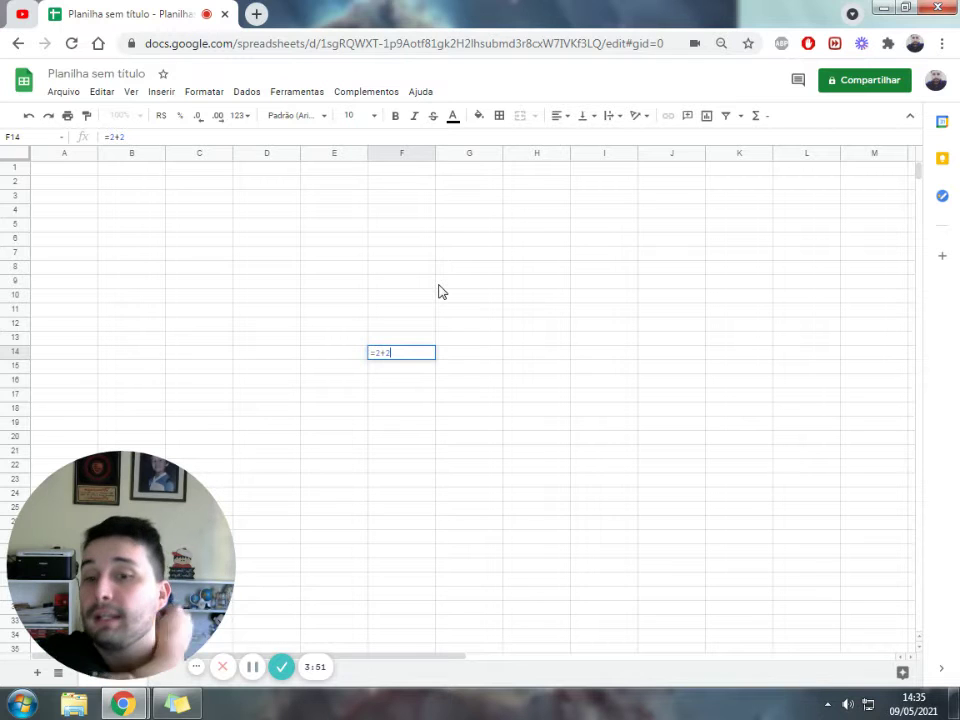
key(Return)
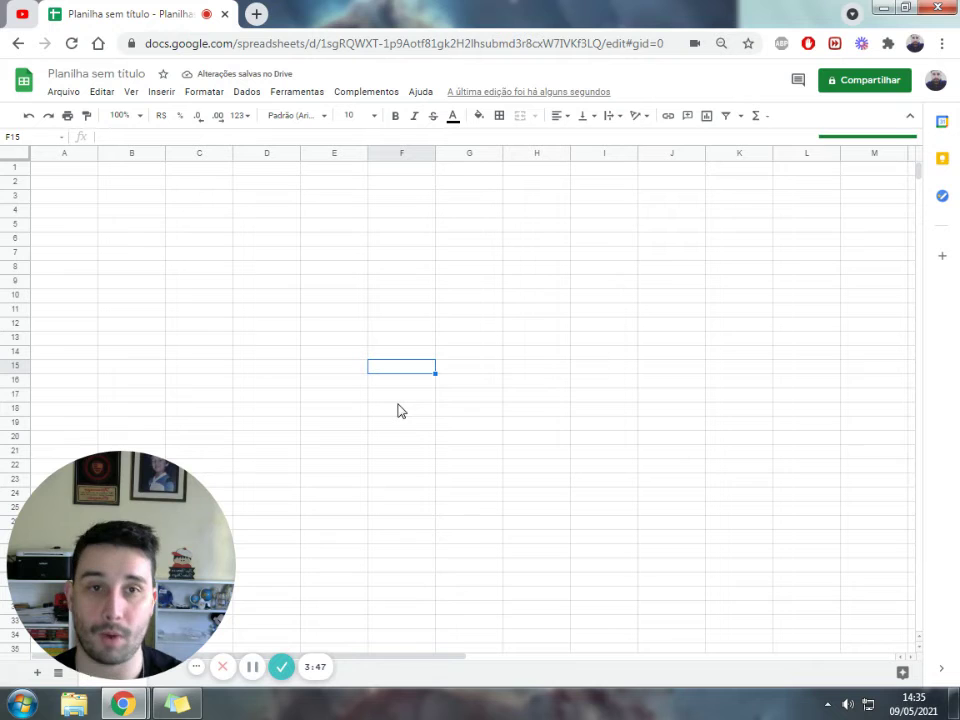
Enter the subtraction formula =2-2 in cell F15
click(407, 391)
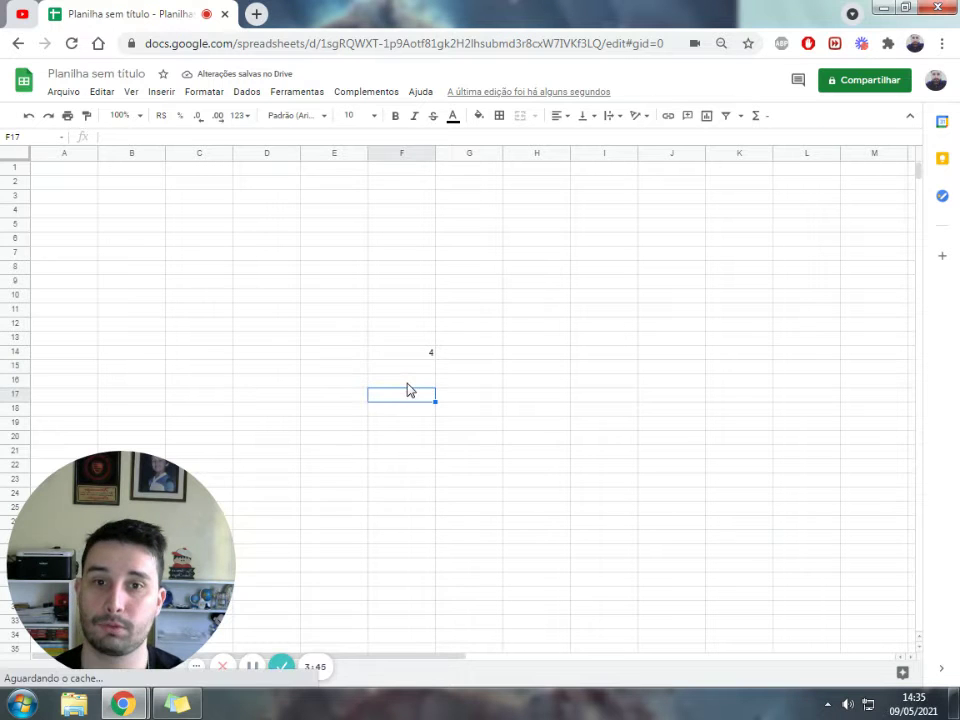
click(408, 368)
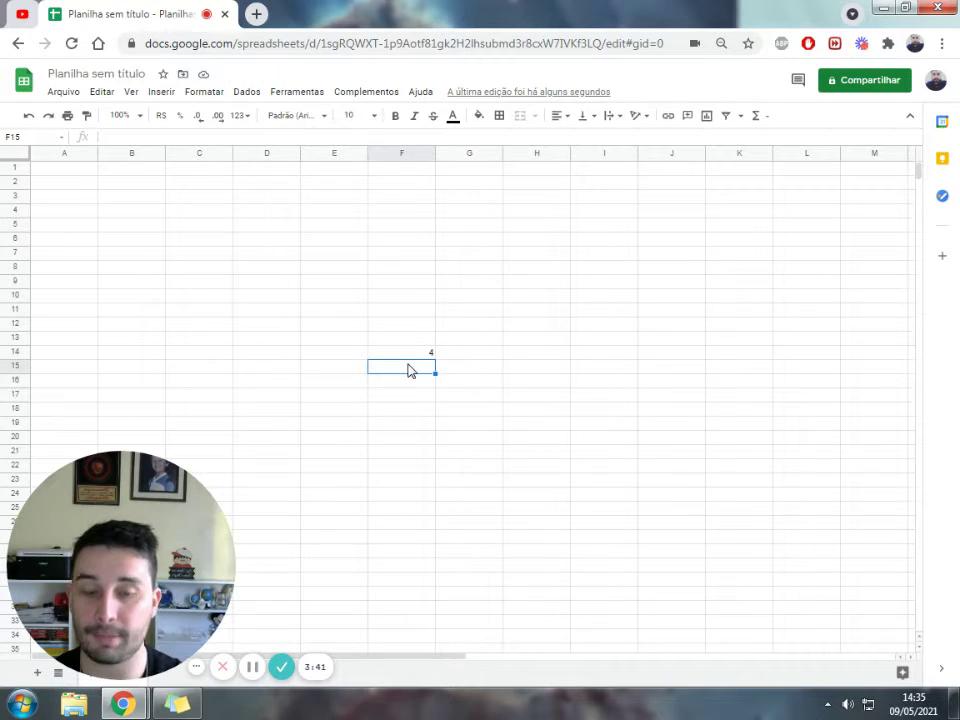
text(=)
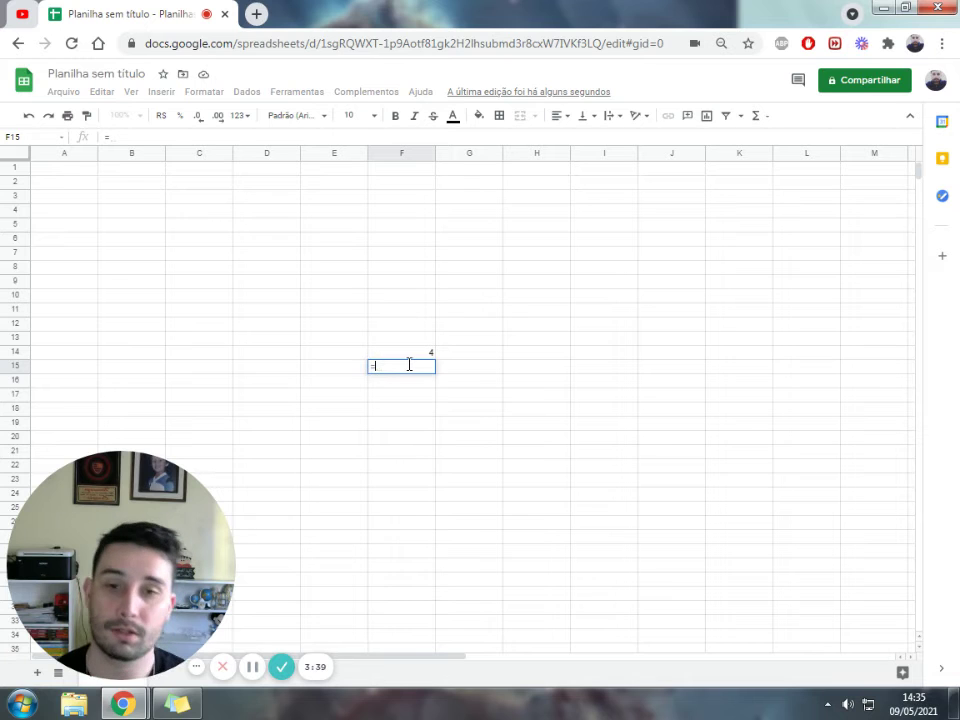
text(2)
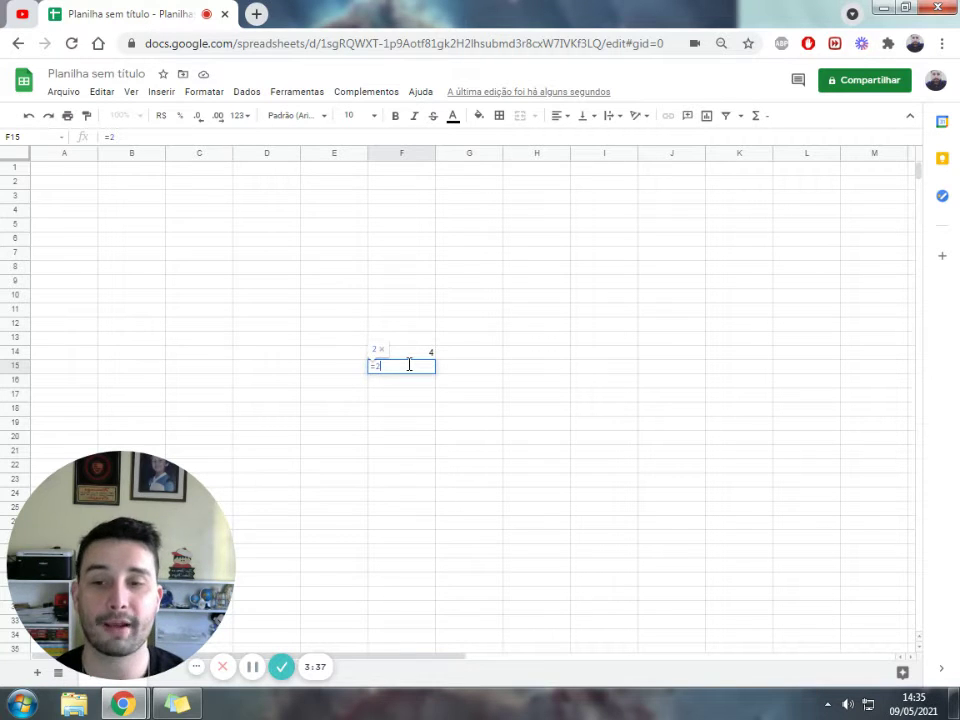
text(-2)
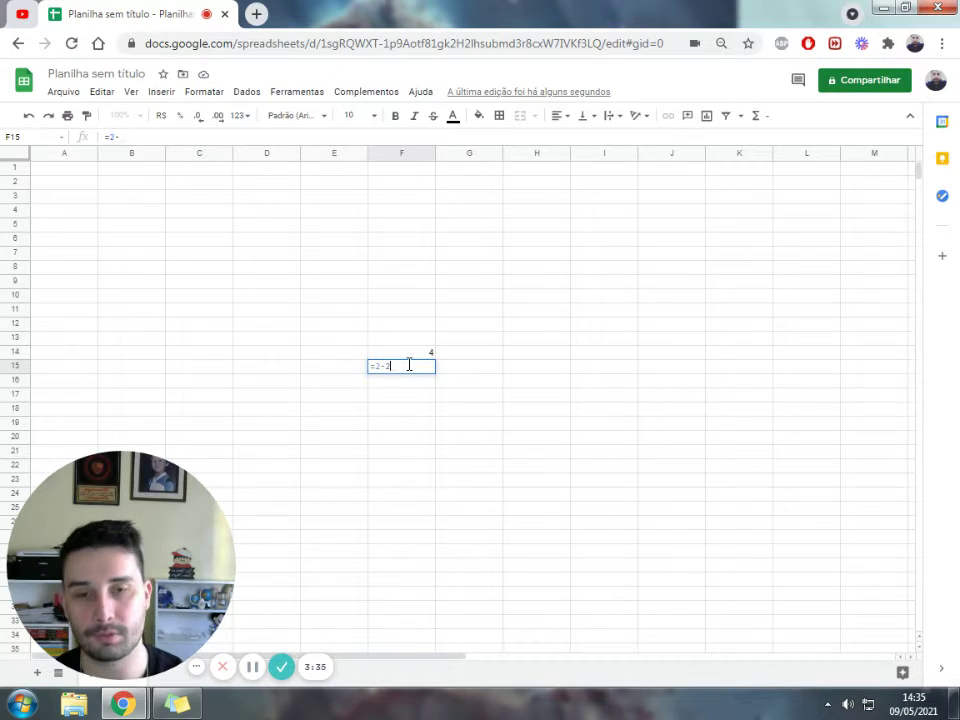
key(Return)
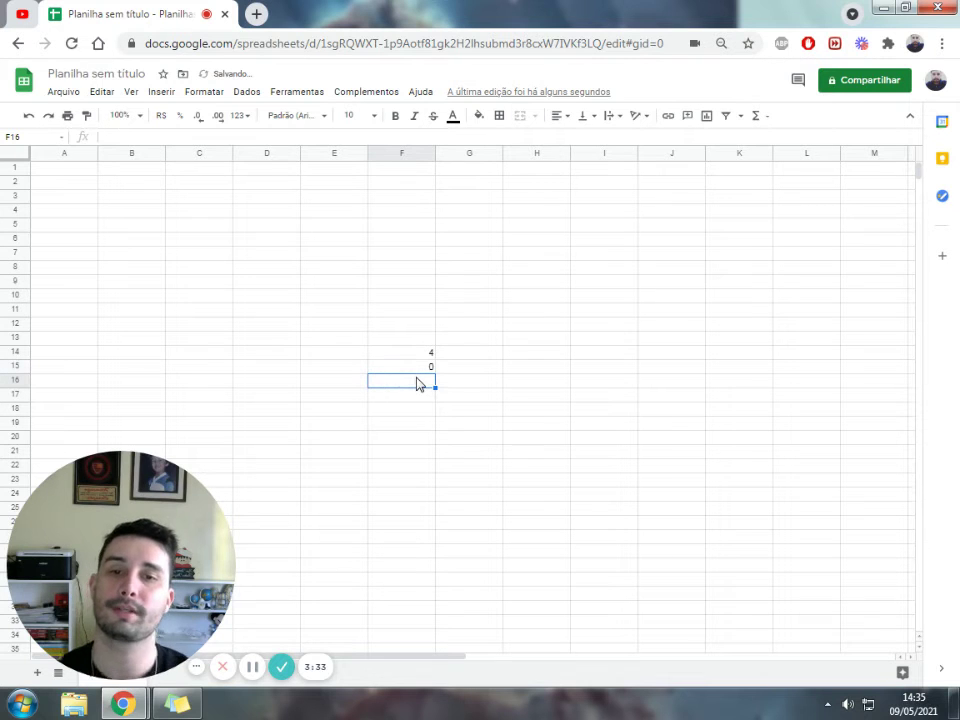
Enter the multiplication formula =2*2 in cell F16
text(=)
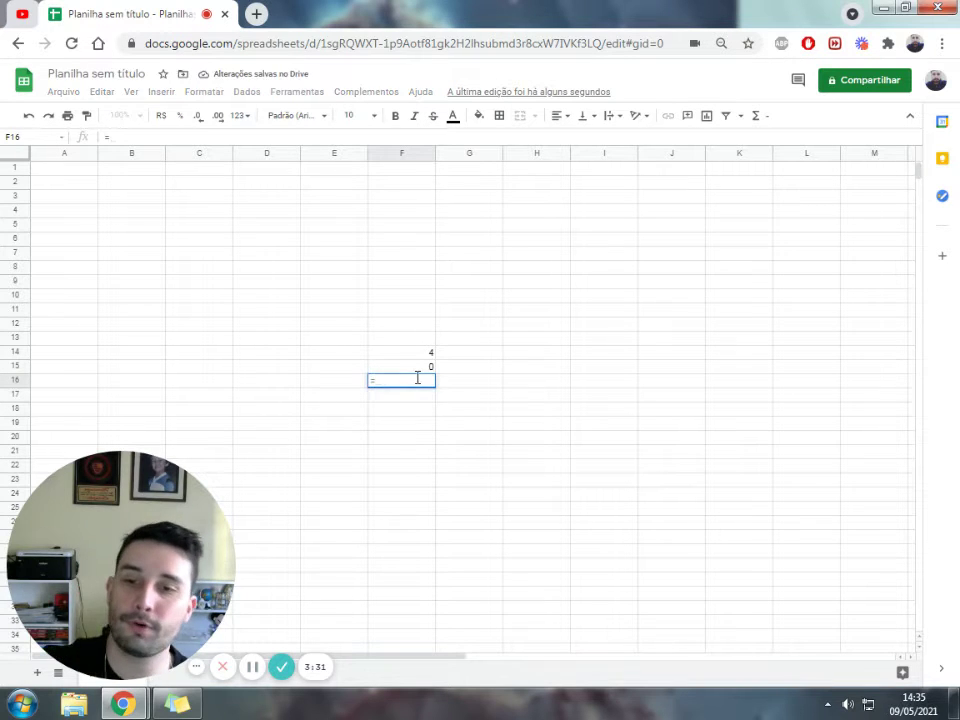
text(2)
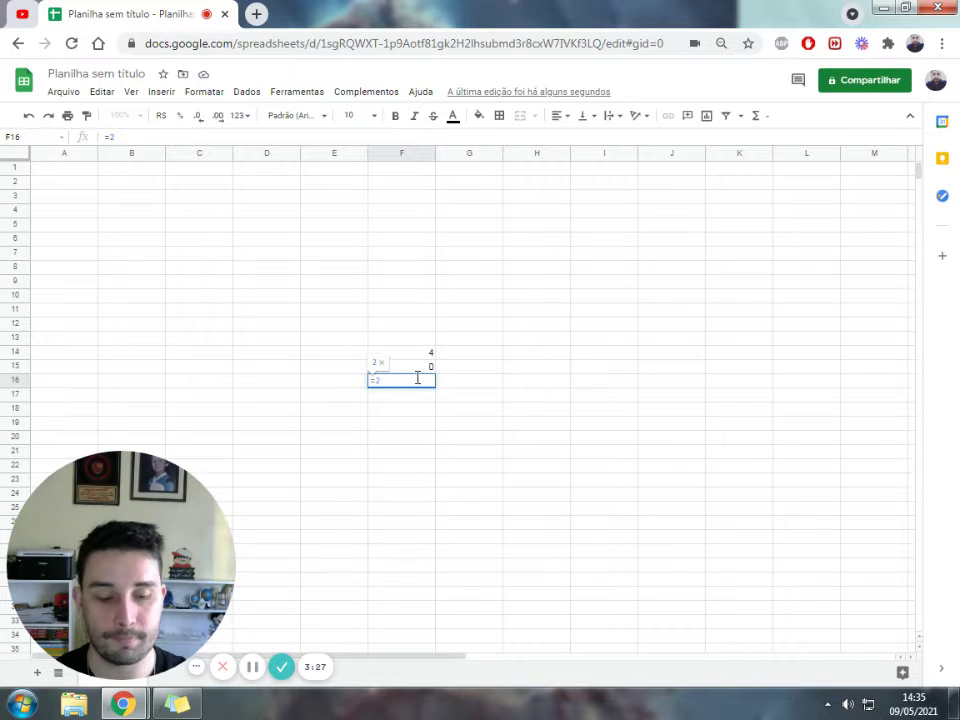
text(*2)
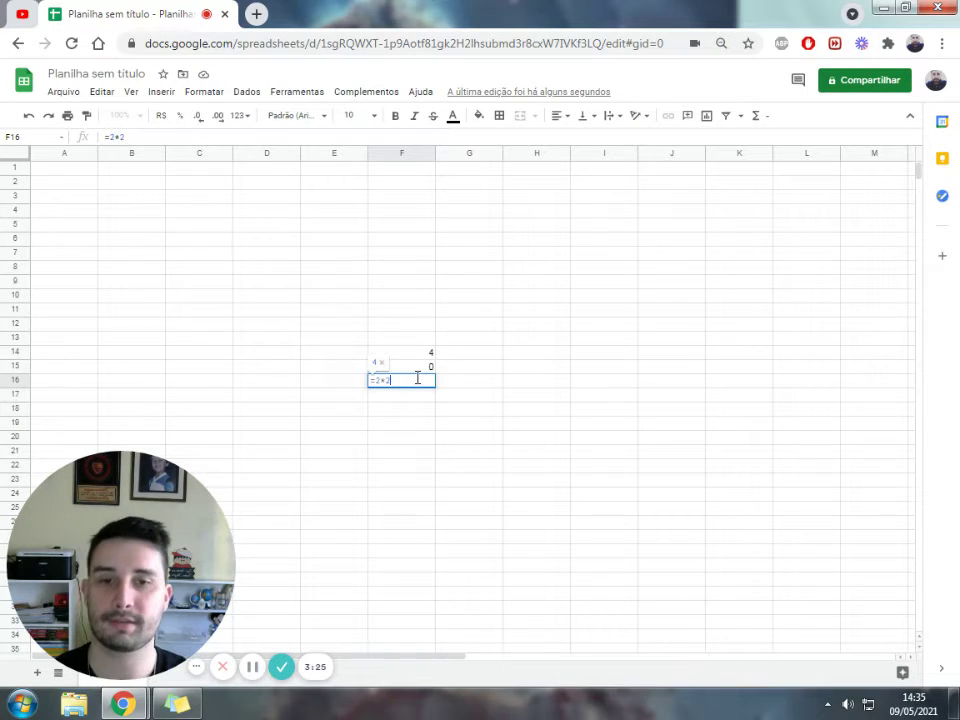
key(Return)
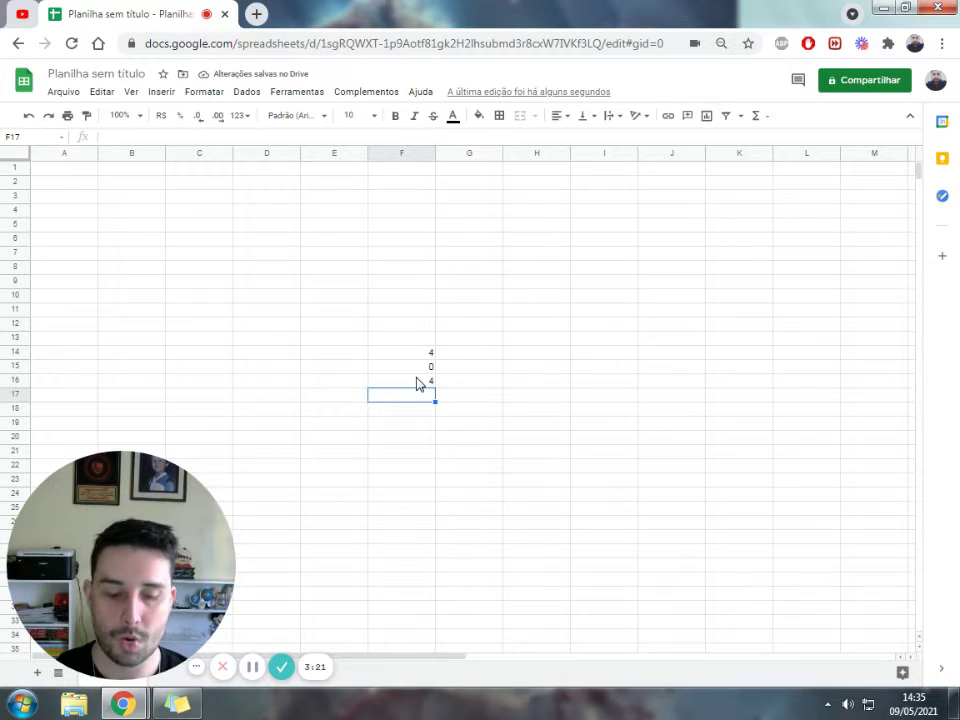
Enter the division formula =2/2 in cell F17 and select cell F14 to review its formula
text(=2)
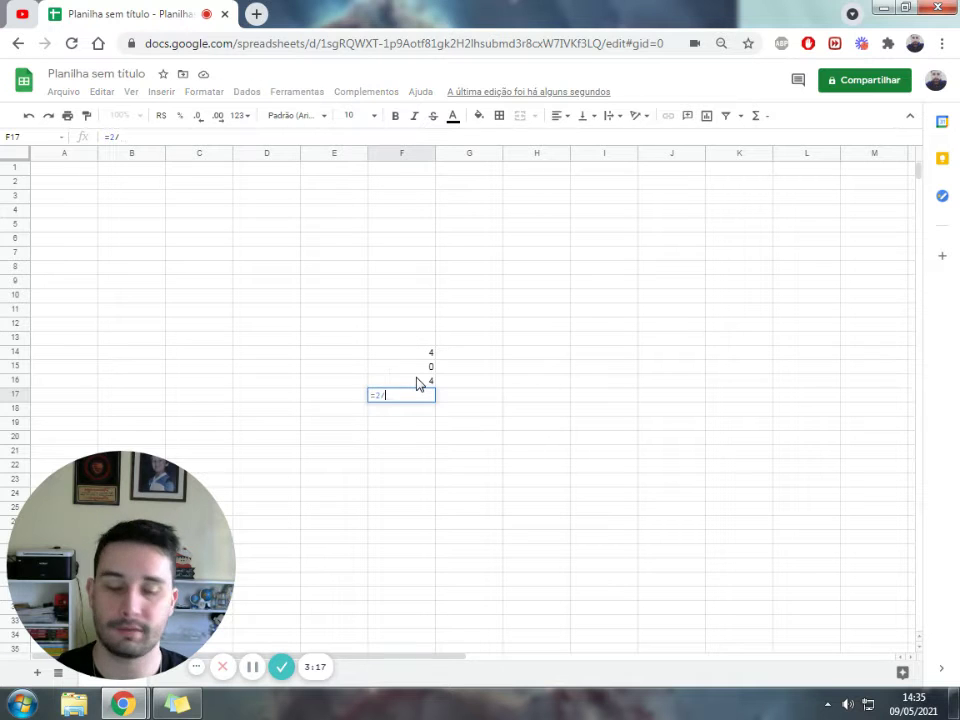
text(/2)
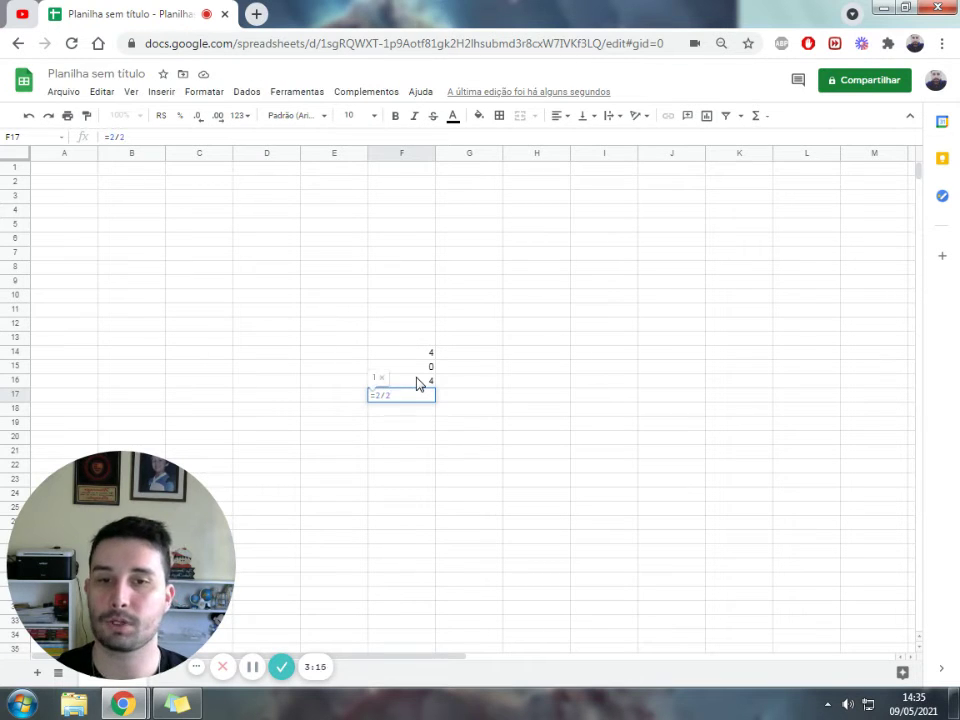
key(Return)
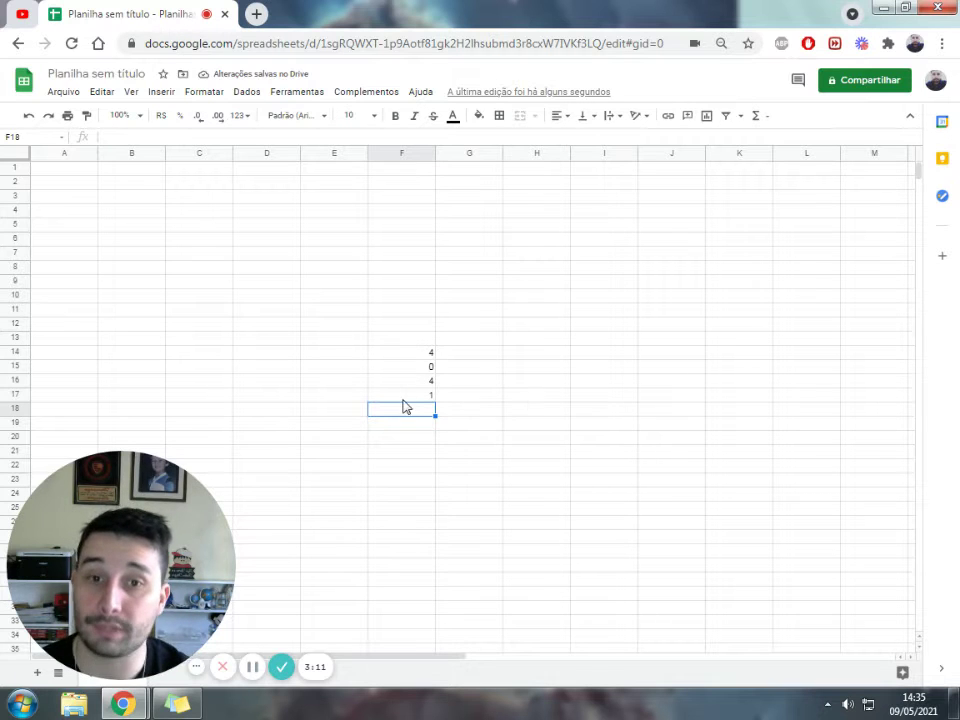
click(403, 356)
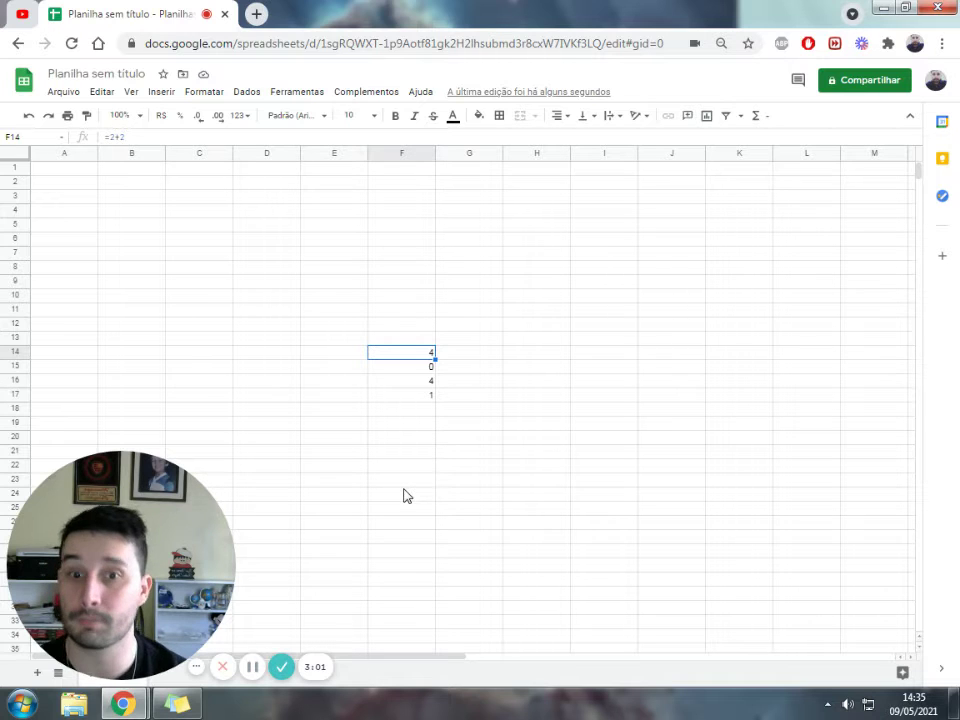
Enter the combined formula =(9/3)+45 in cell F20
click(403, 440)
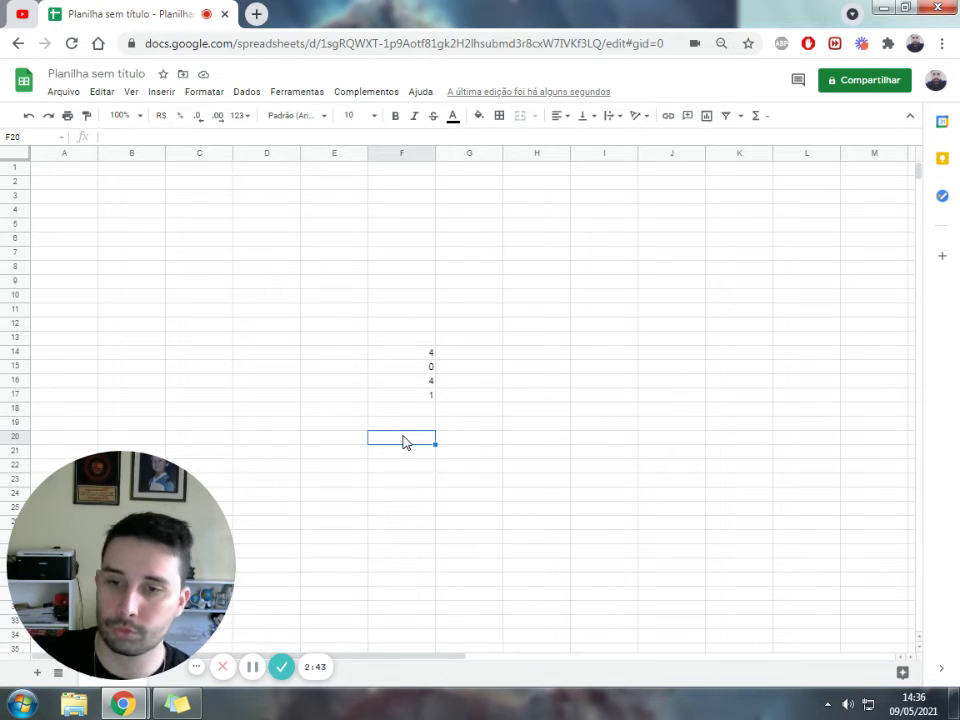
text(=)
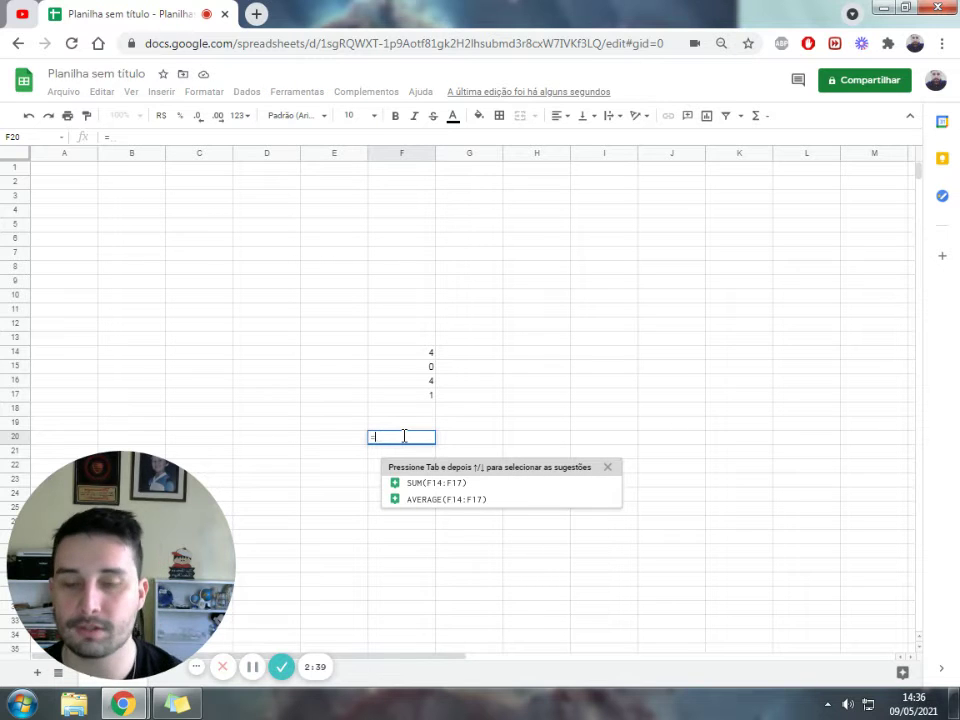
text(9)
key(BackSpace)
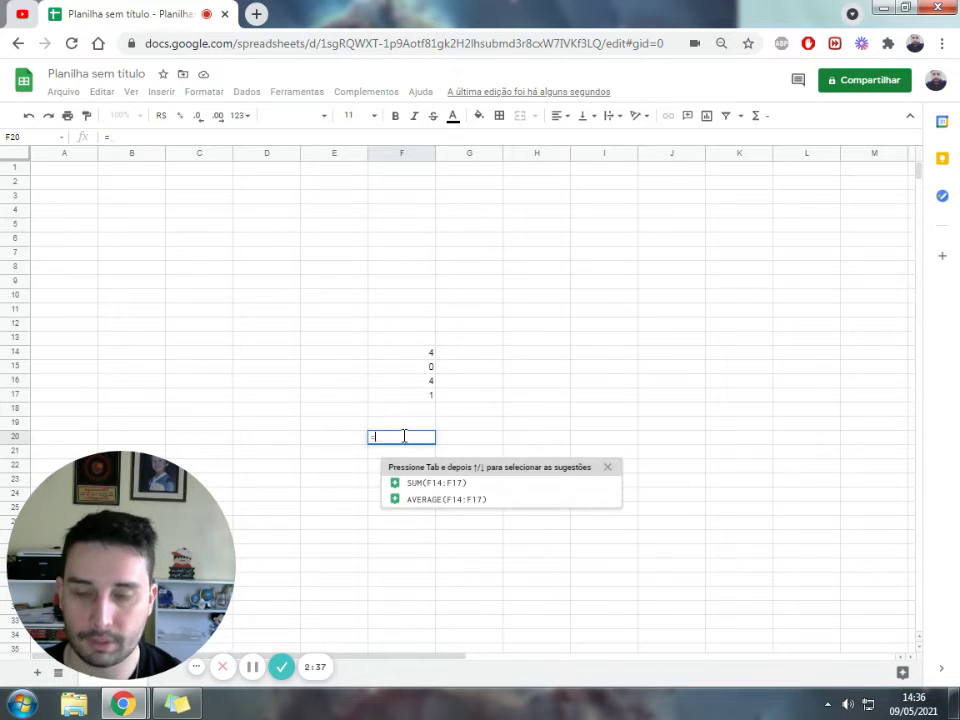
text(()
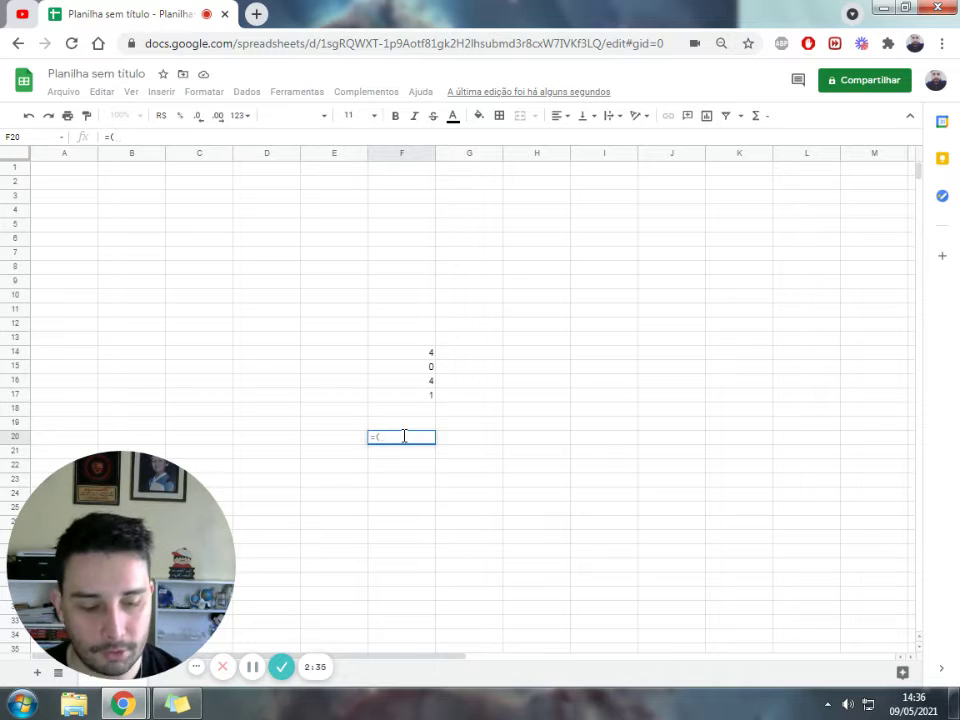
text(9/3)
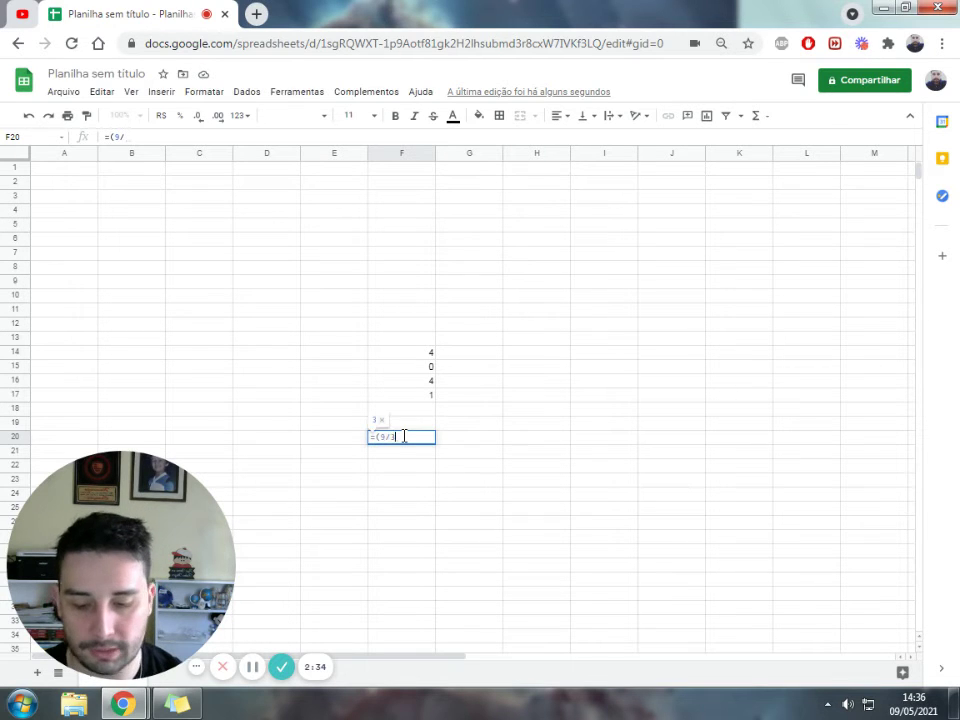
text())
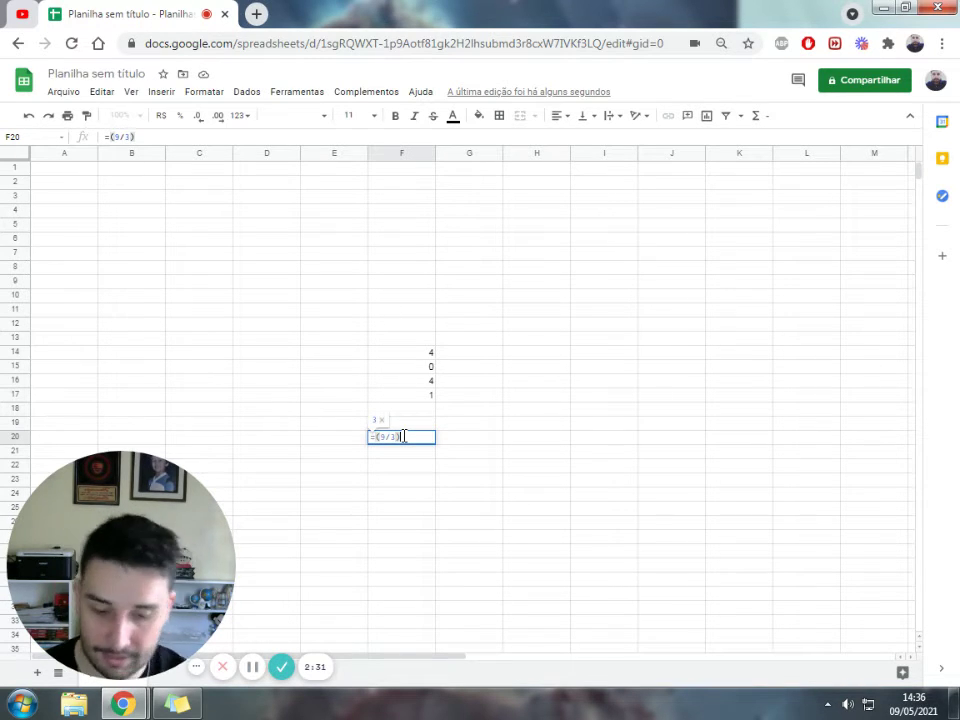
text(+)
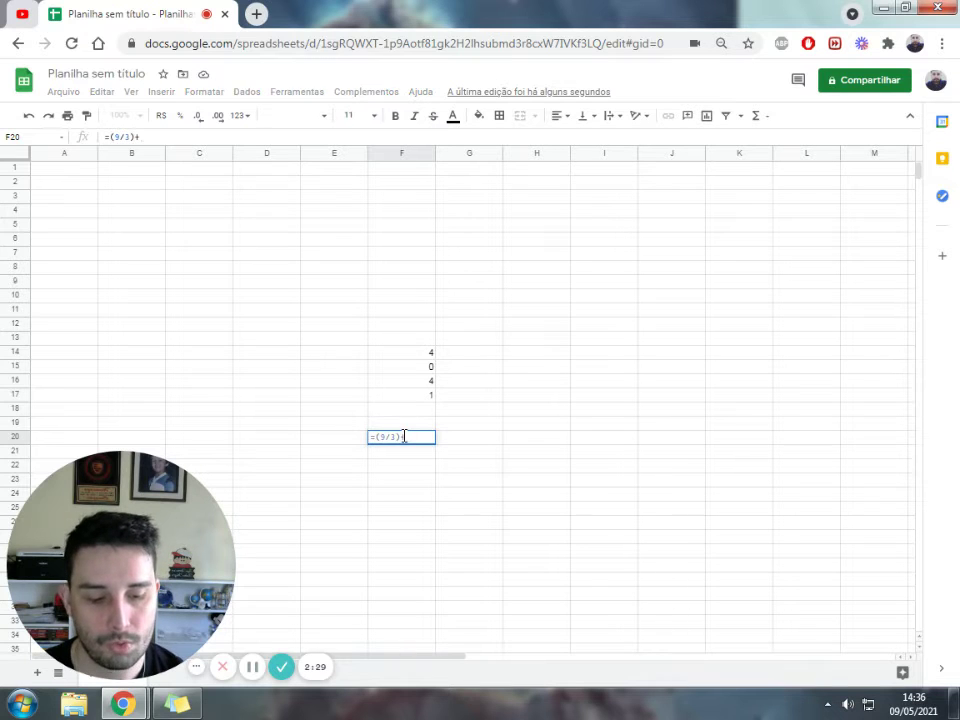
text(45)
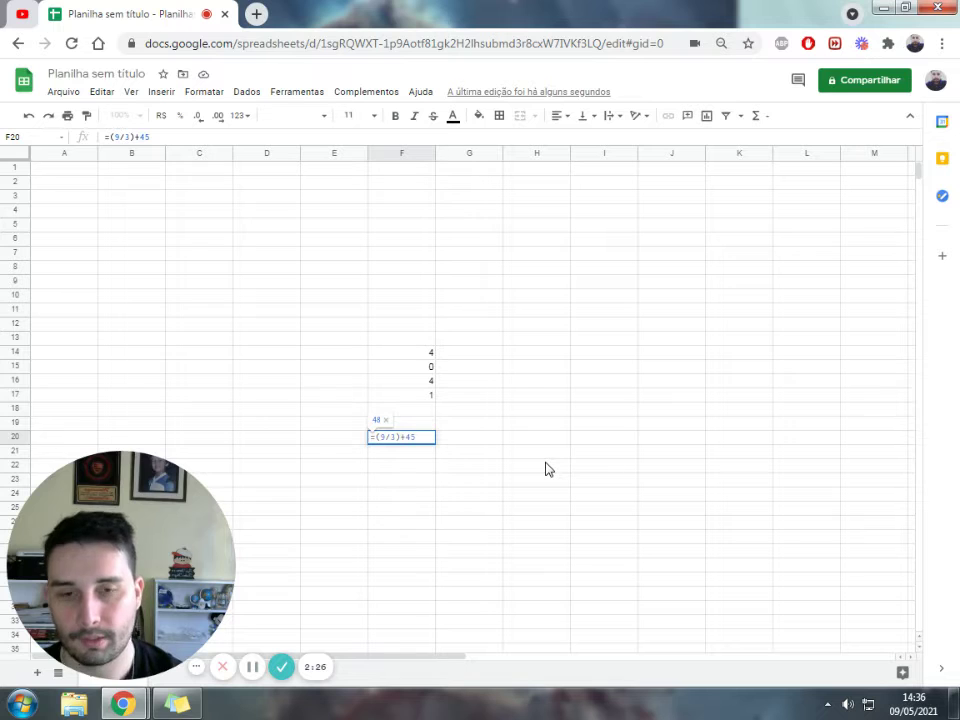
key(Return)
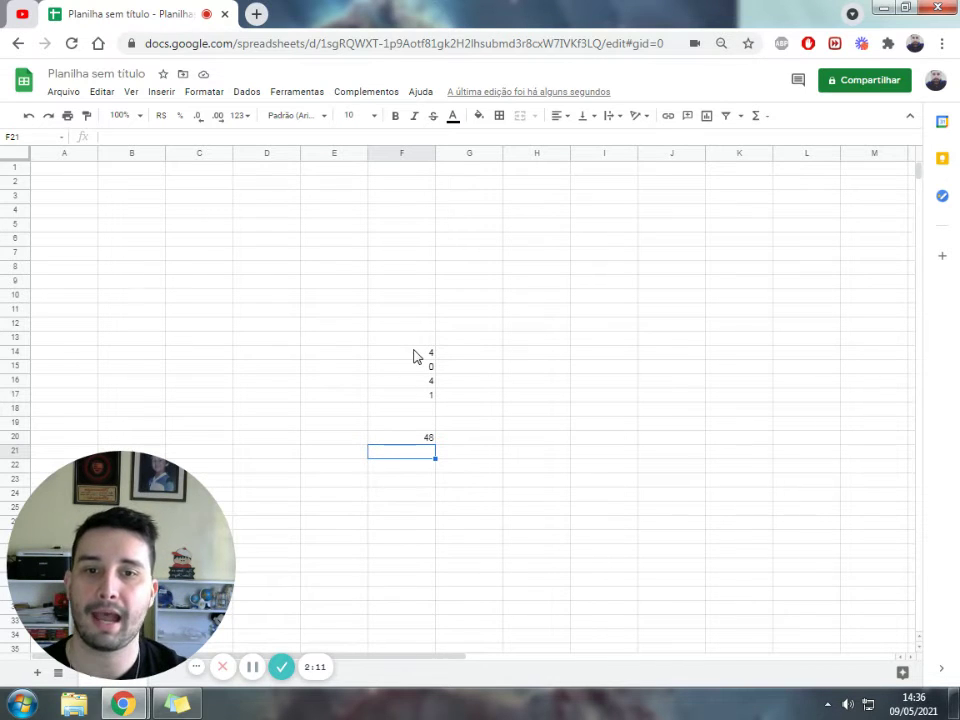
Insert a chart based on the range F14:F17
drag(416, 354, 426, 394)
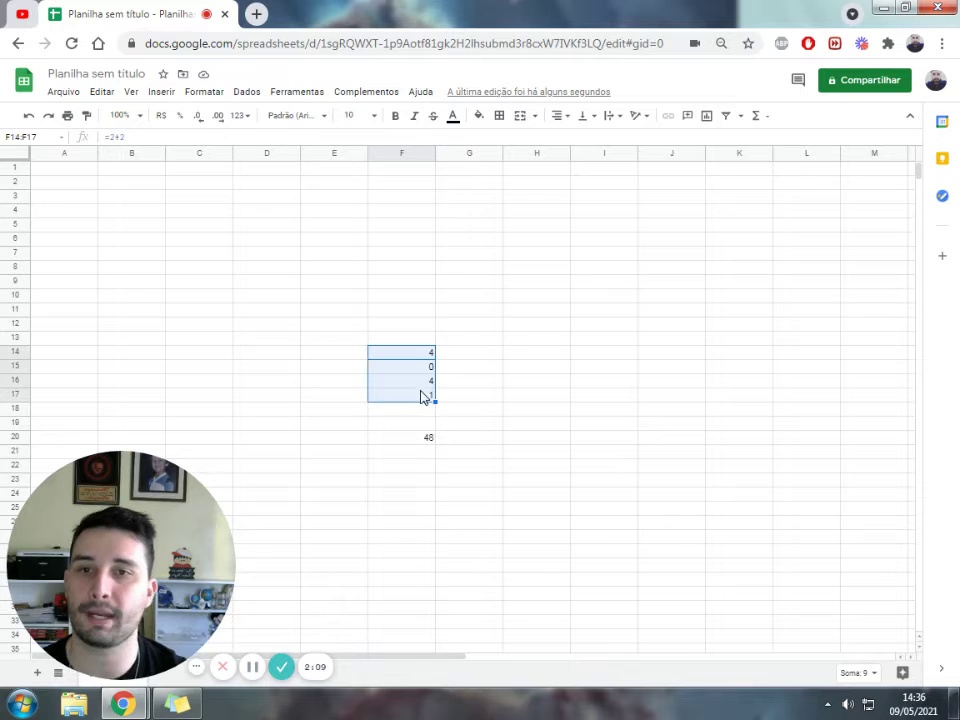
click(161, 95)
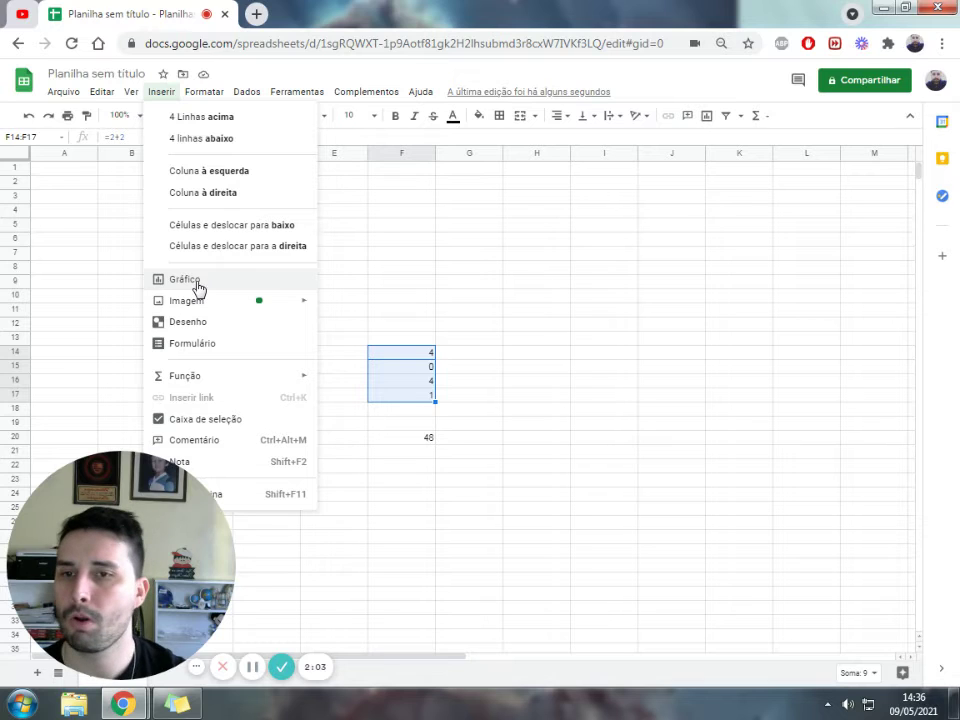
click(199, 285)
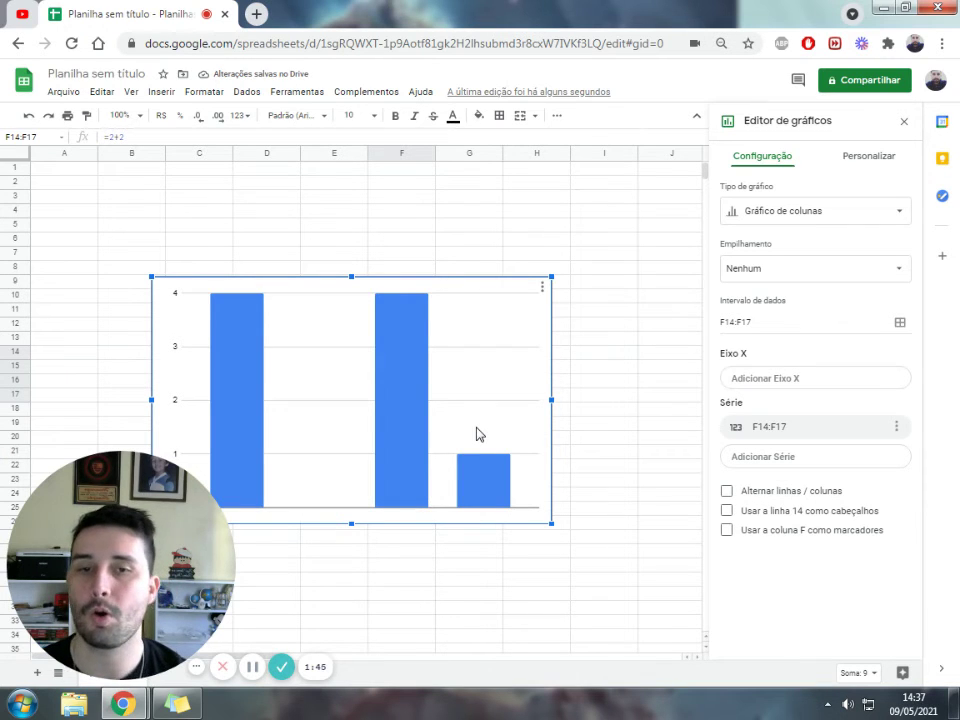
Try the chart as a pie chart and as a bar chart, and return it to a column chart
click(877, 212)
click(876, 293)
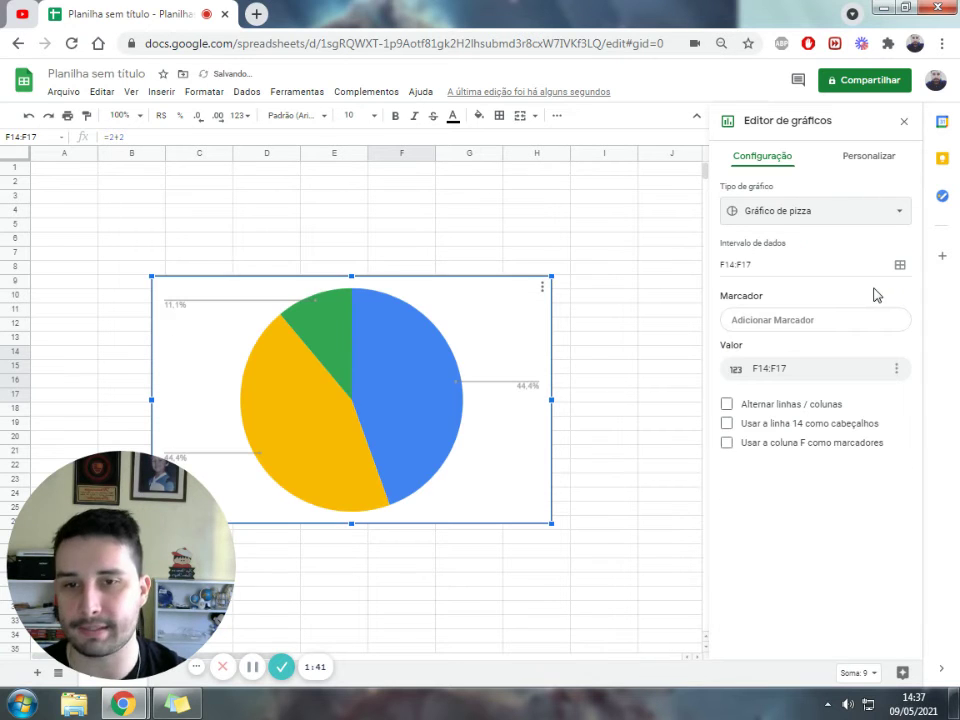
click(759, 229)
click(767, 349)
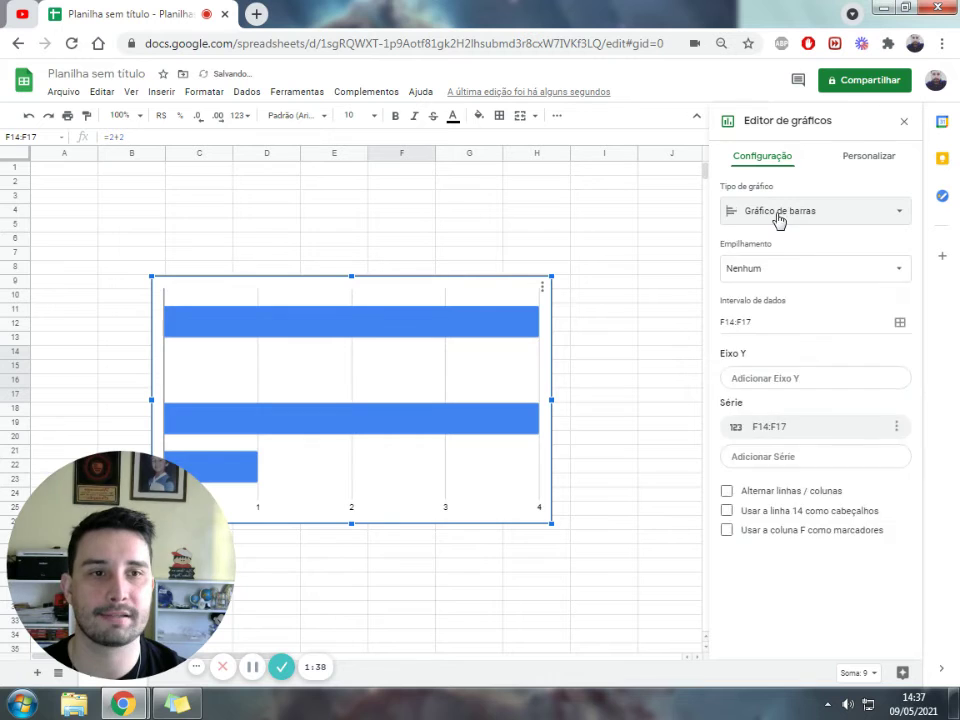
click(779, 219)
click(767, 291)
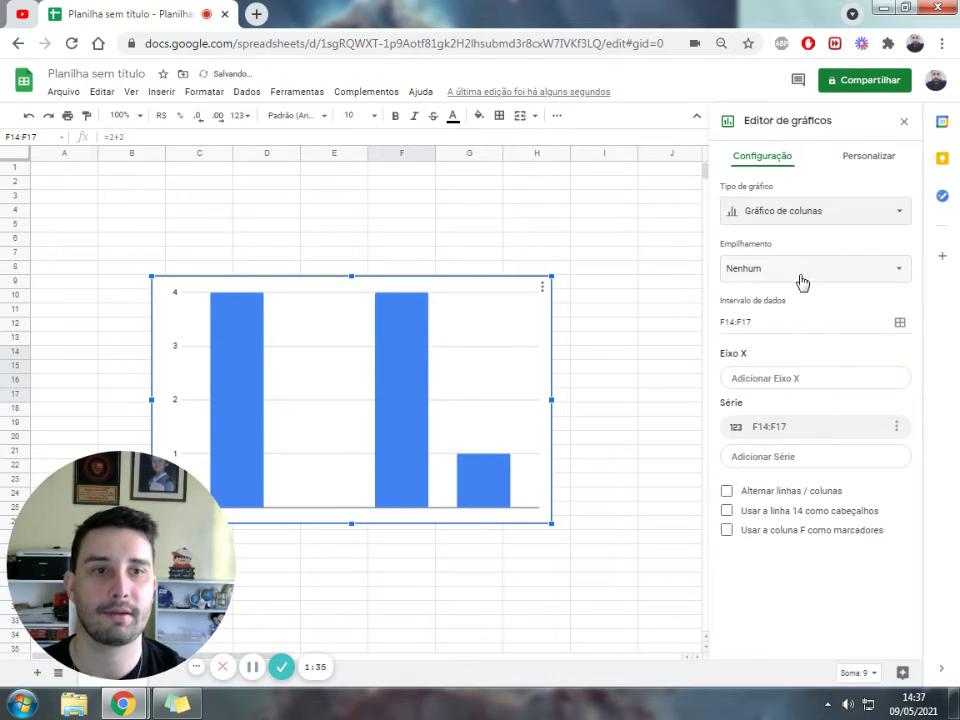
Set the column chart's stacking to 100%
click(757, 272)
click(776, 310)
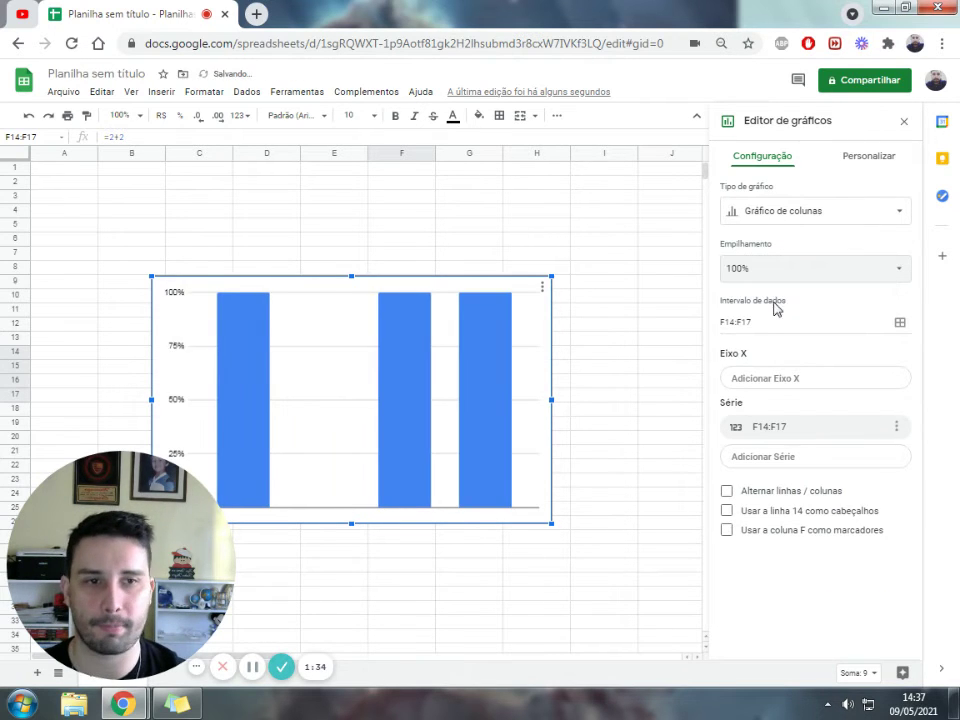
Set the column chart's stacking to Padrão and look over its customization categories
click(780, 270)
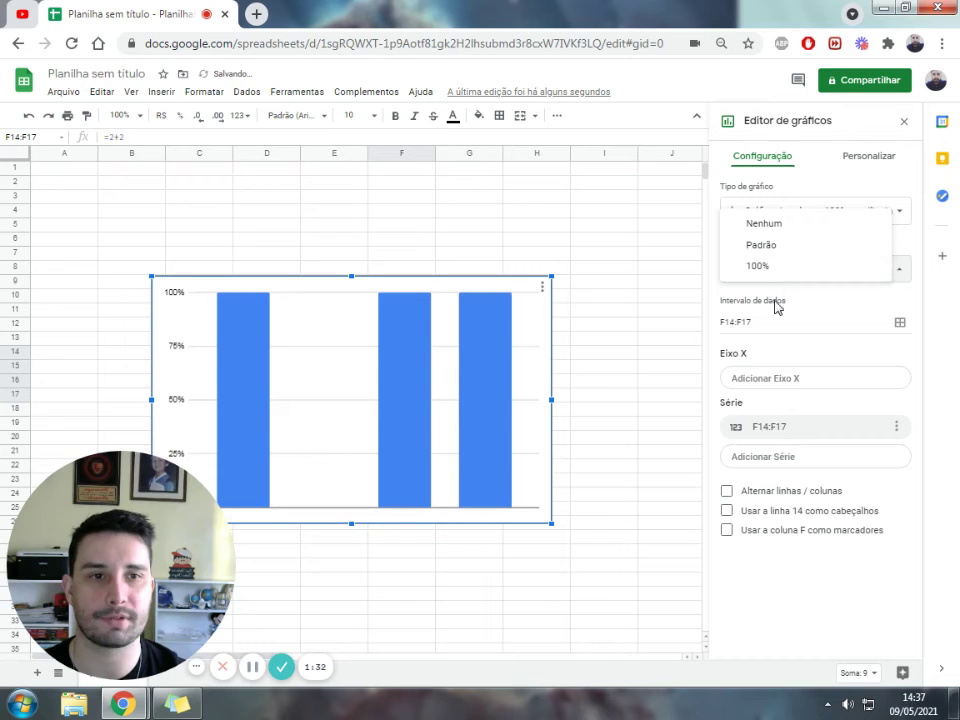
click(762, 245)
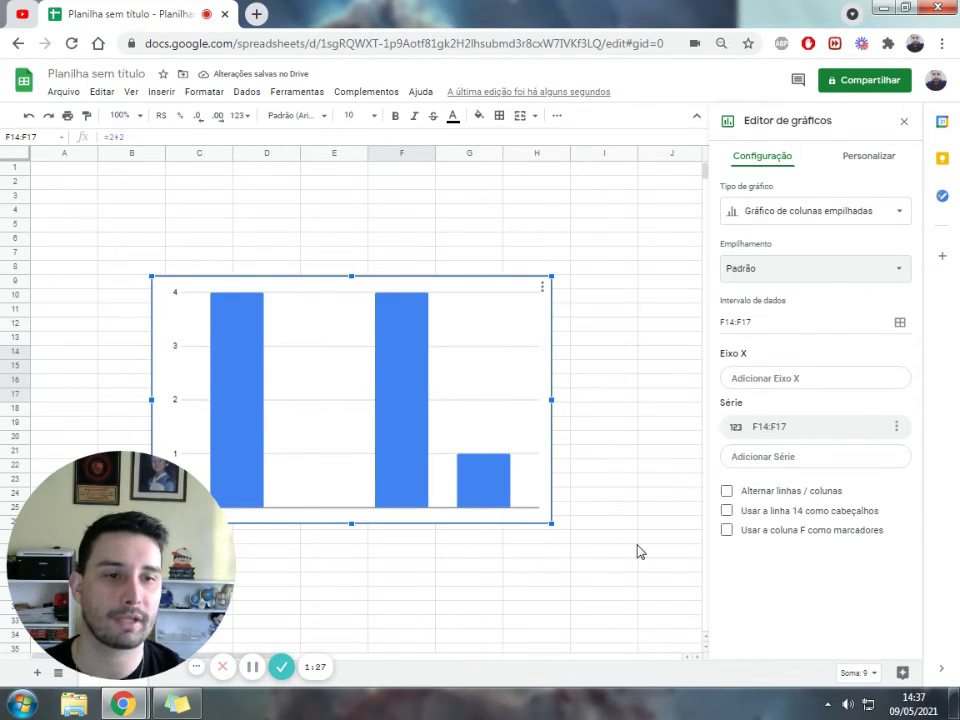
click(856, 160)
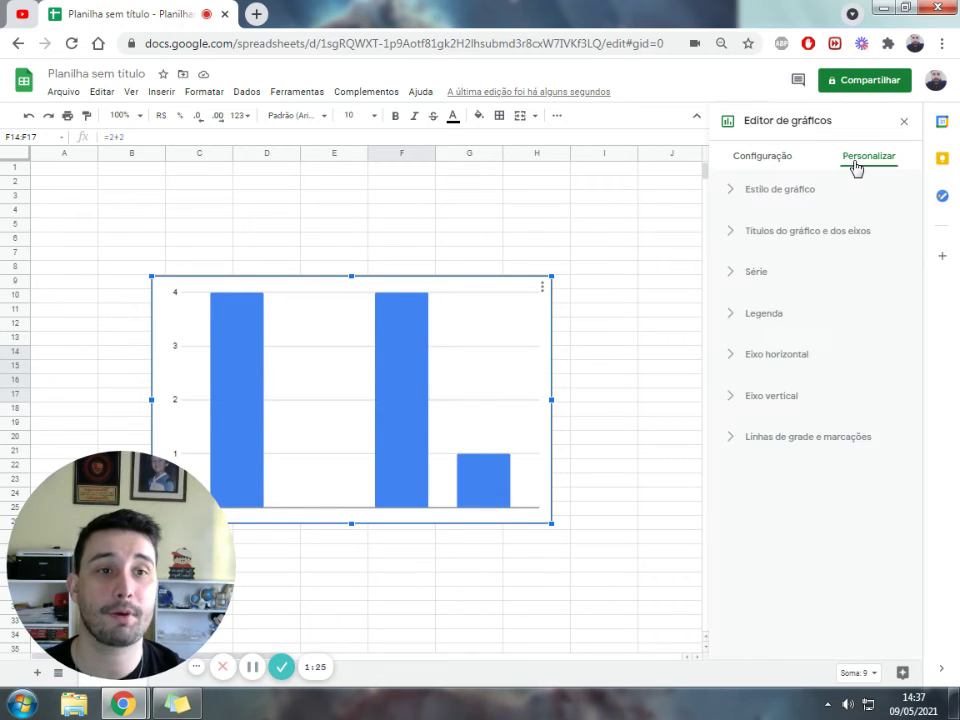
click(759, 160)
Close the chart editor and delete the column chart from the sheet
click(904, 121)
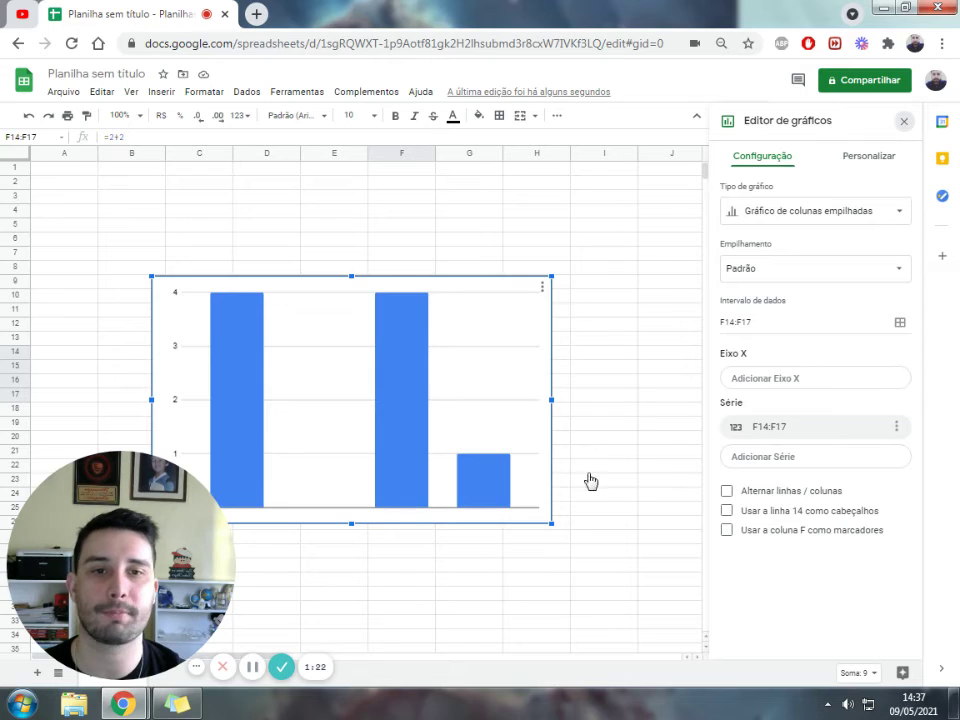
click(596, 428)
click(426, 358)
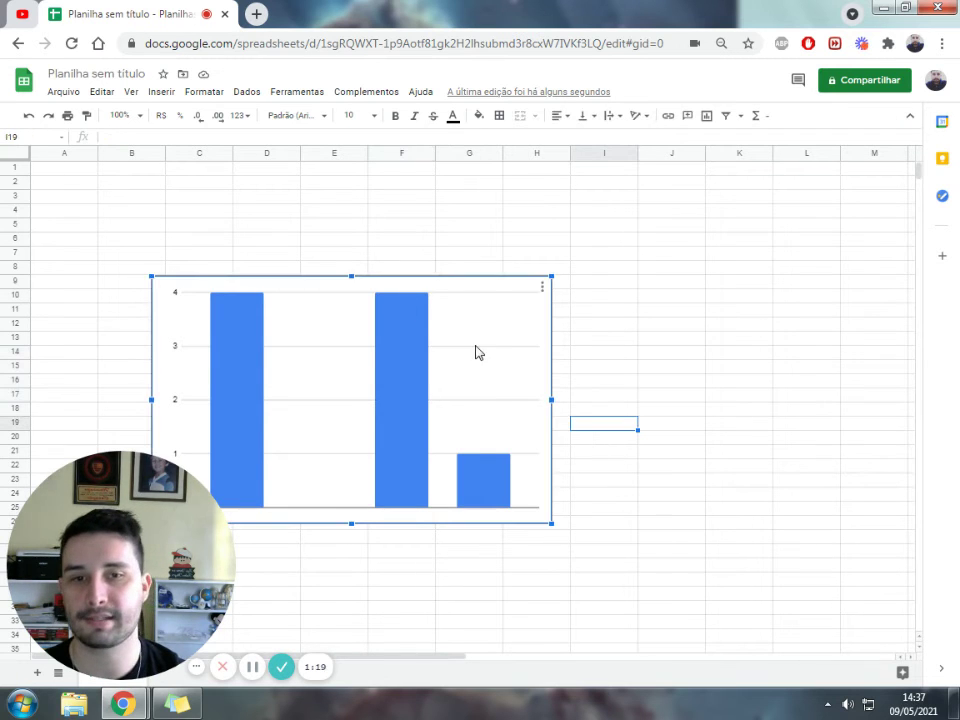
key(Delete)
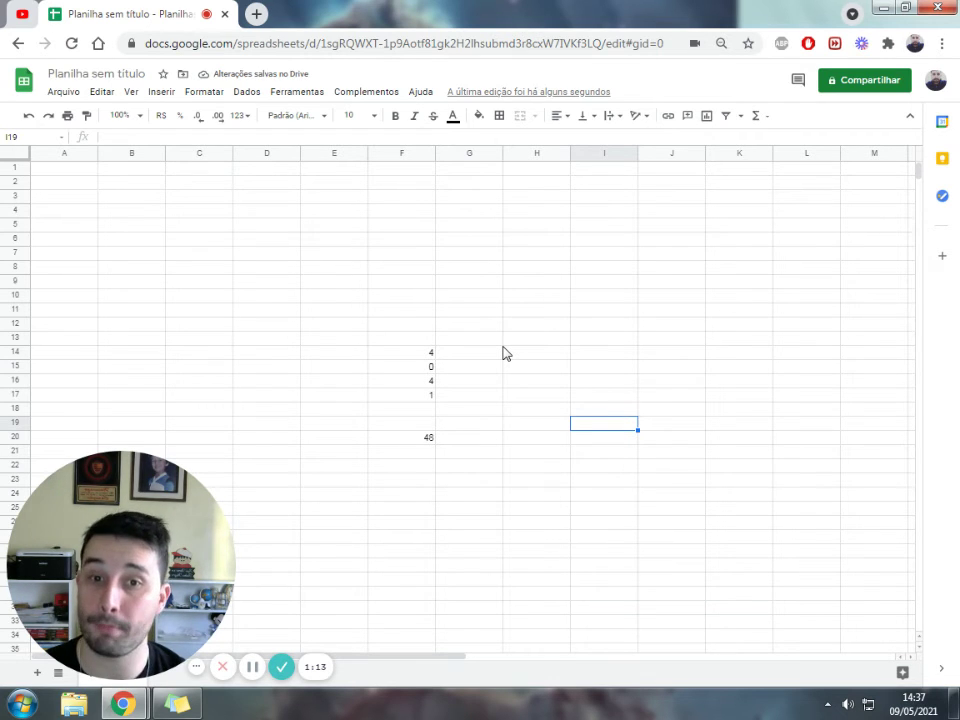
Enter the formula =9/3+45, without parentheses, in cell F21
click(407, 452)
click(414, 439)
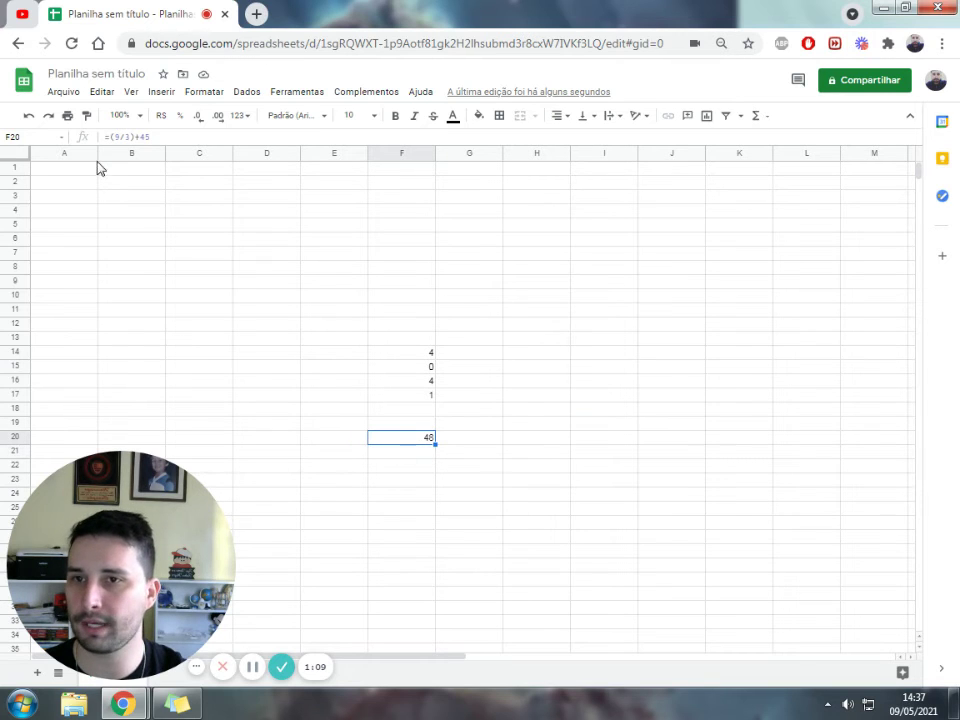
click(377, 460)
text(=)
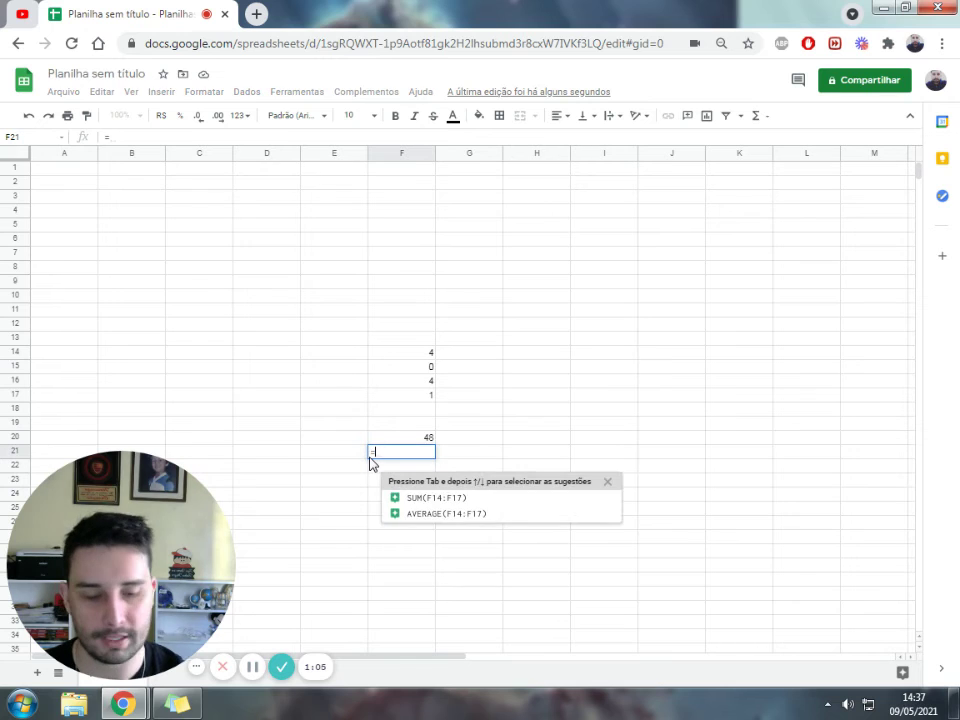
text(9/)
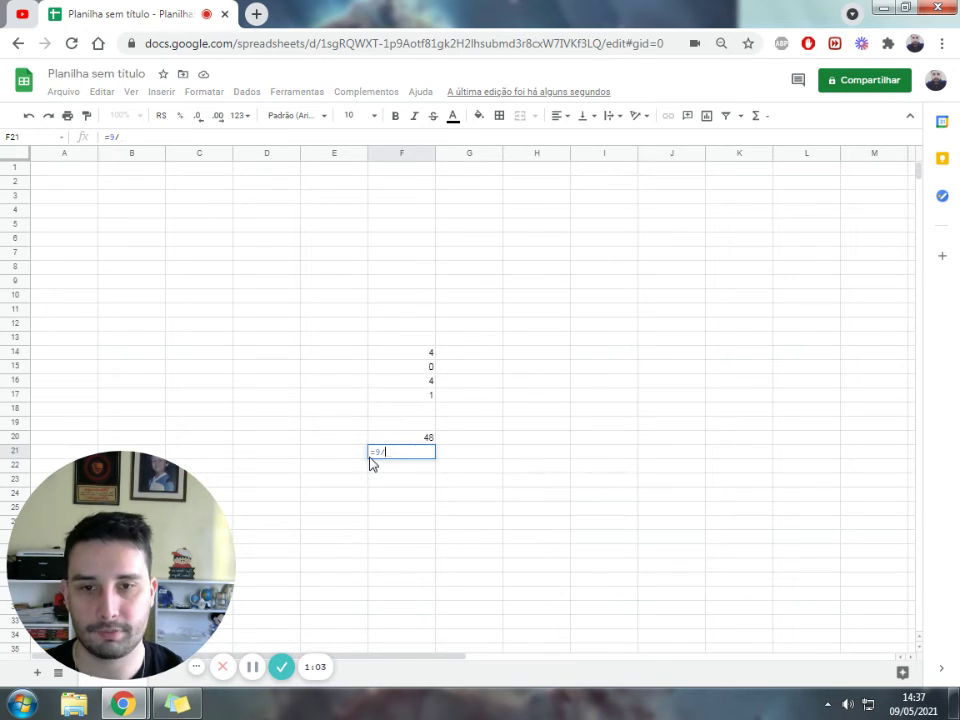
text(3)
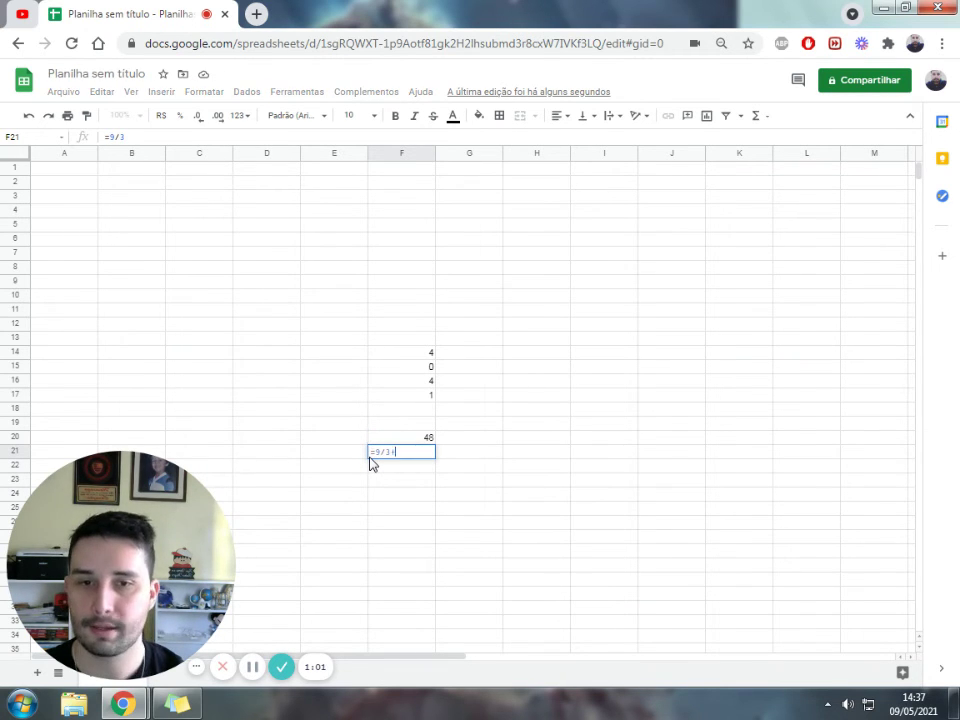
text(445)
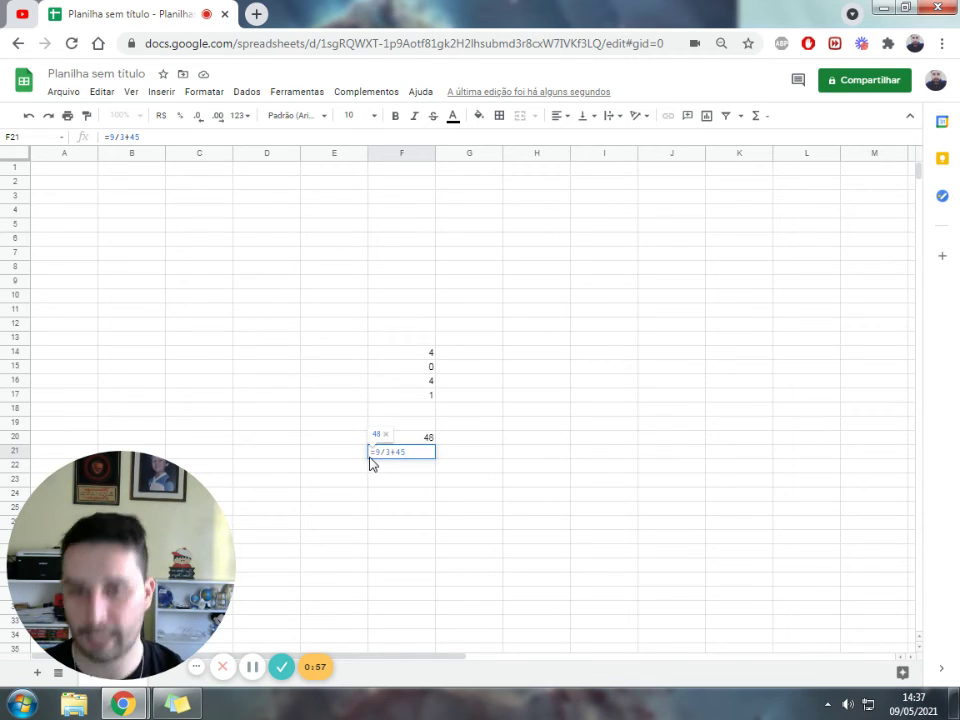
key(Return)
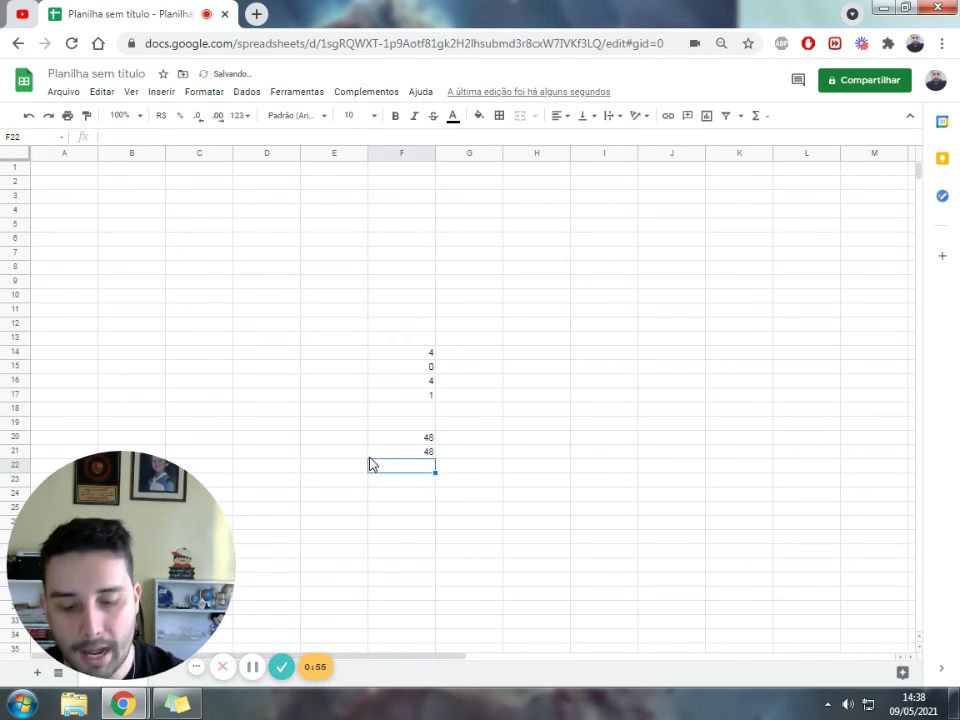
Enter the formula =45+6/2, with the addition before the division, in cell F22
text(=)
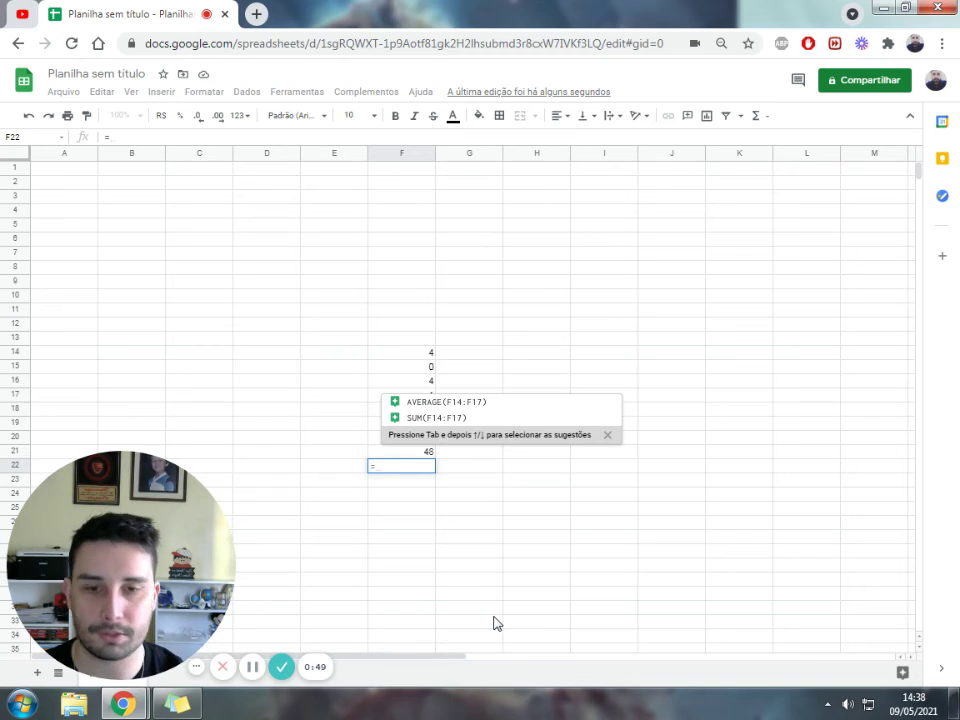
text(45)
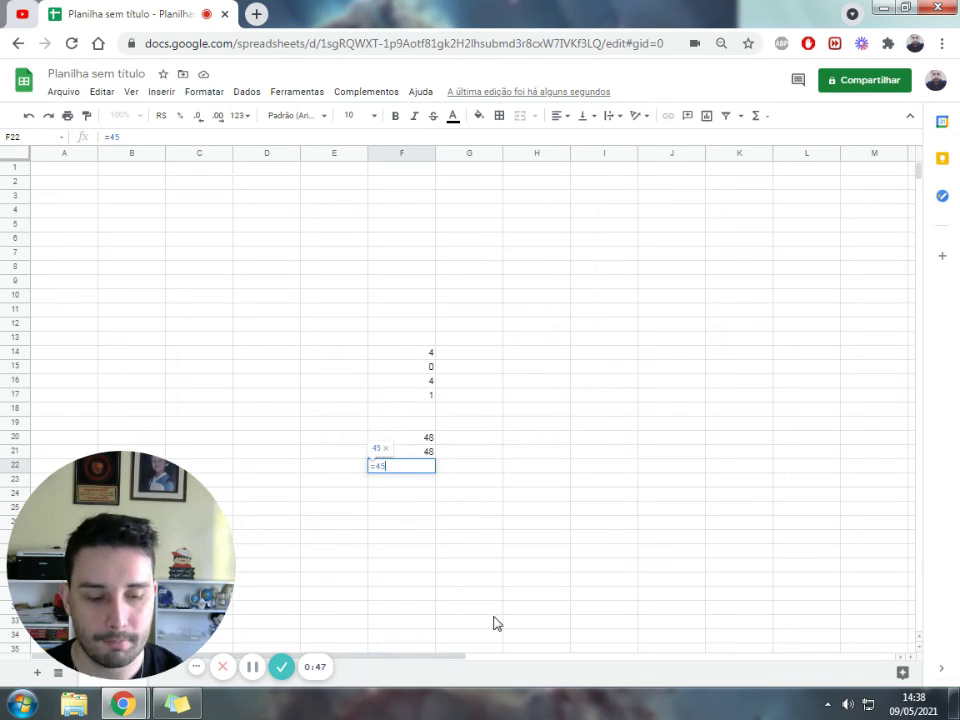
text(+)
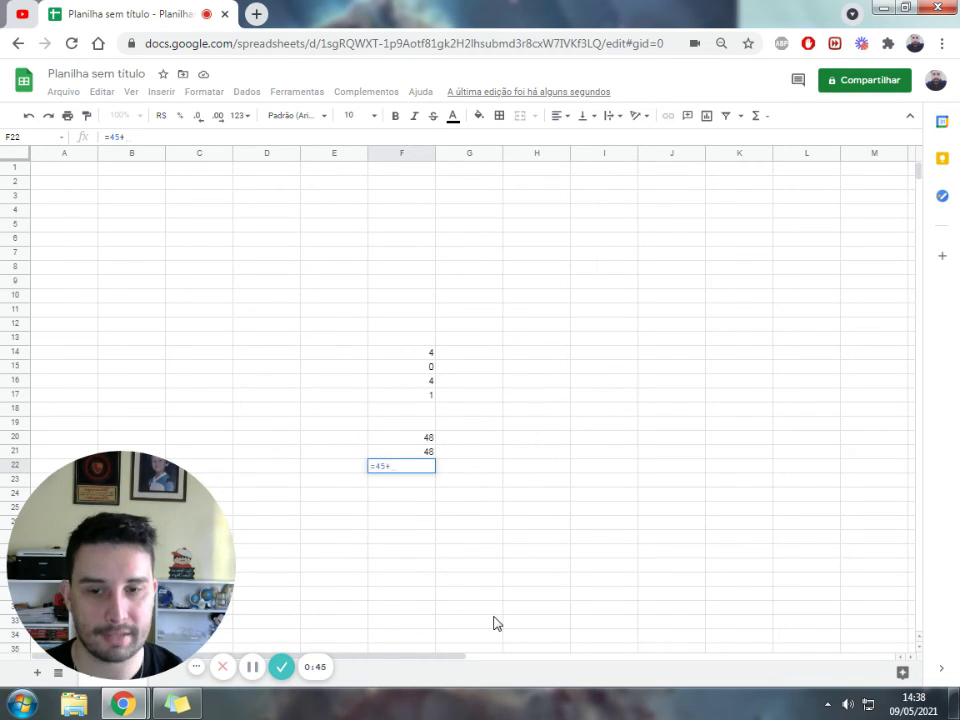
text(6)
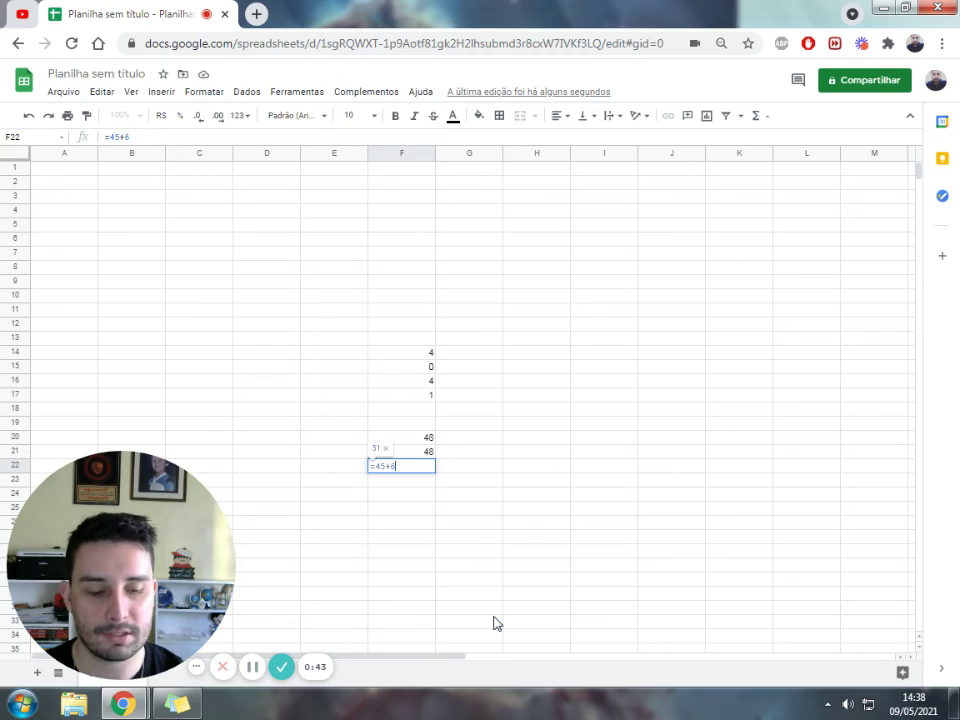
text(/2)
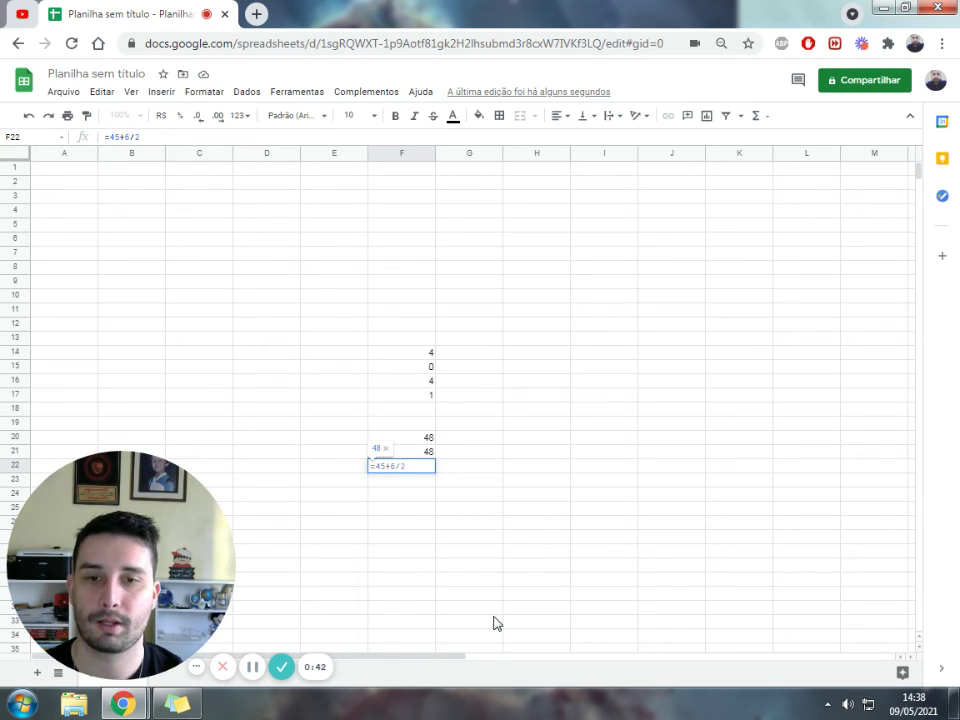
key(Return)
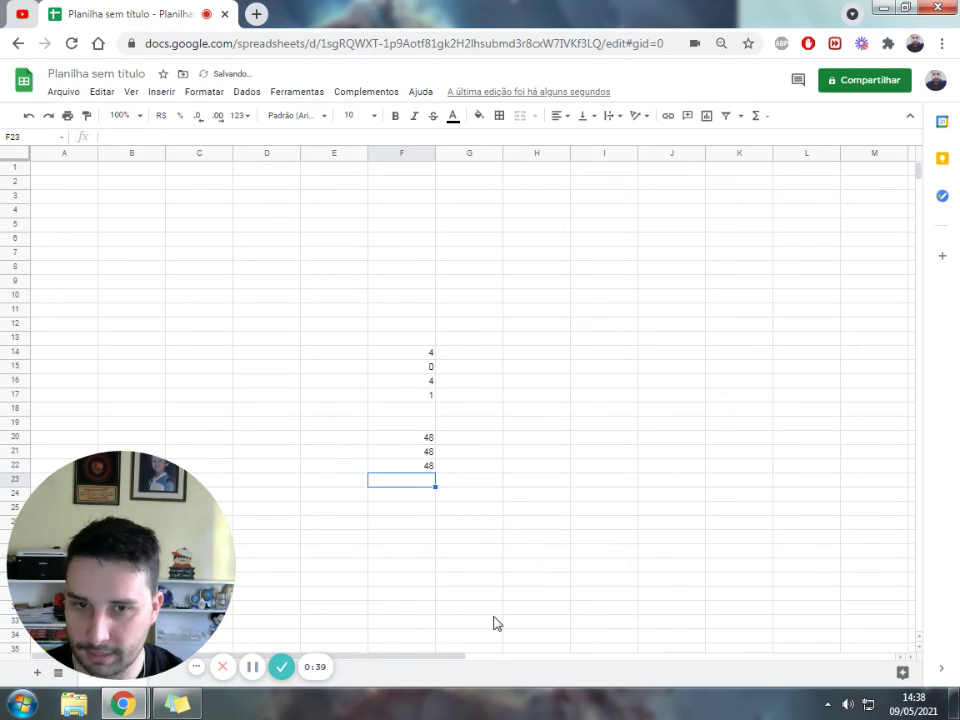
text(=)
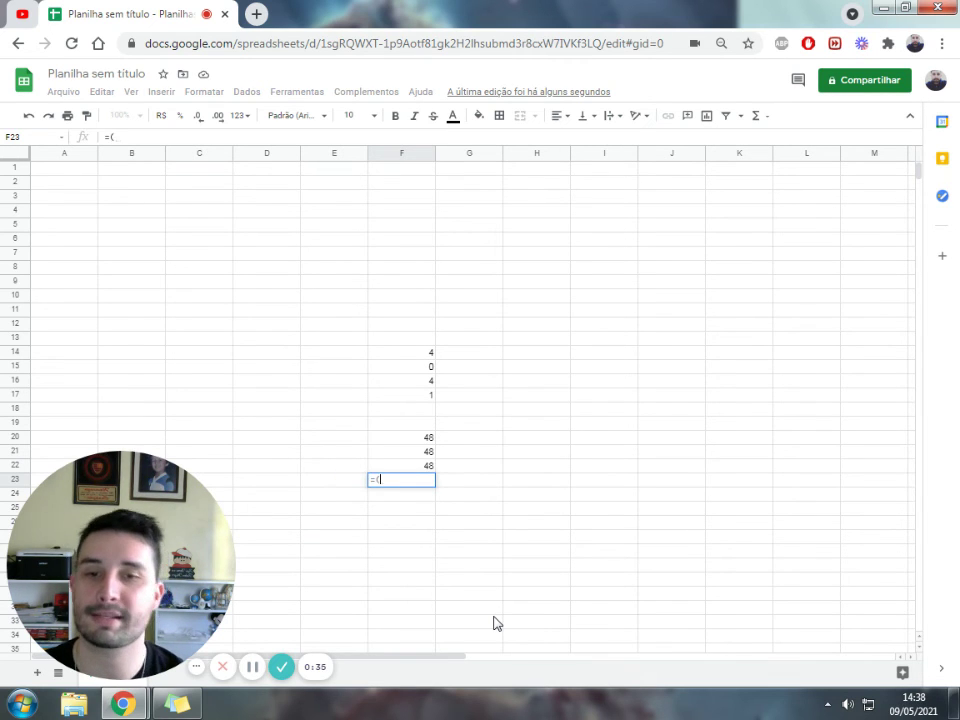
text(()
key(Escape)
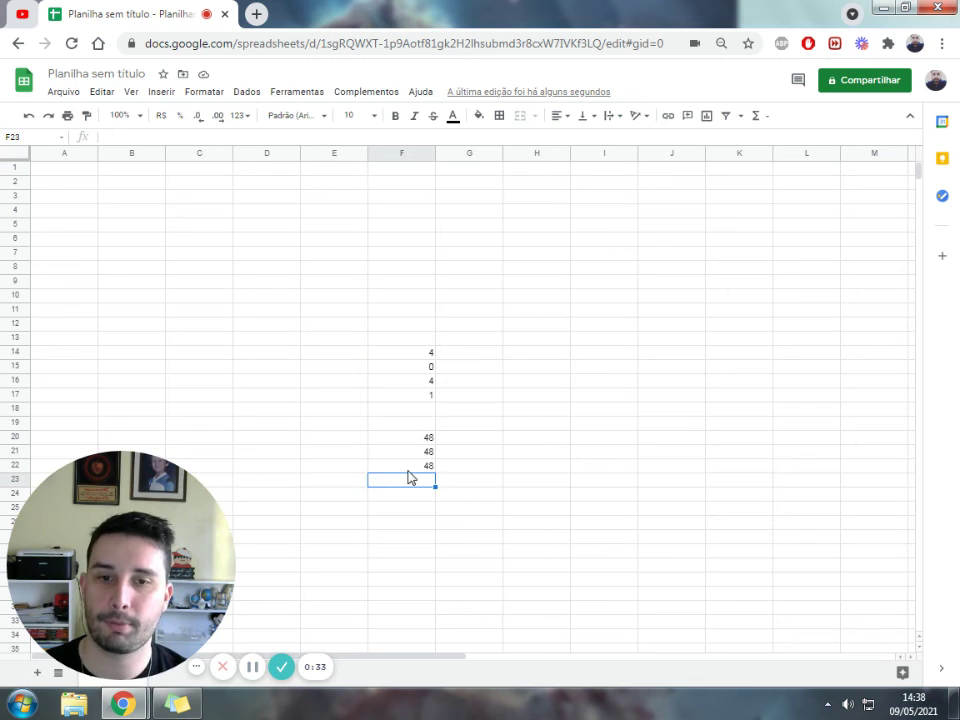
Check the formula in F22 and enter =45+(6/2), with the division in parentheses, in cell F23
click(409, 467)
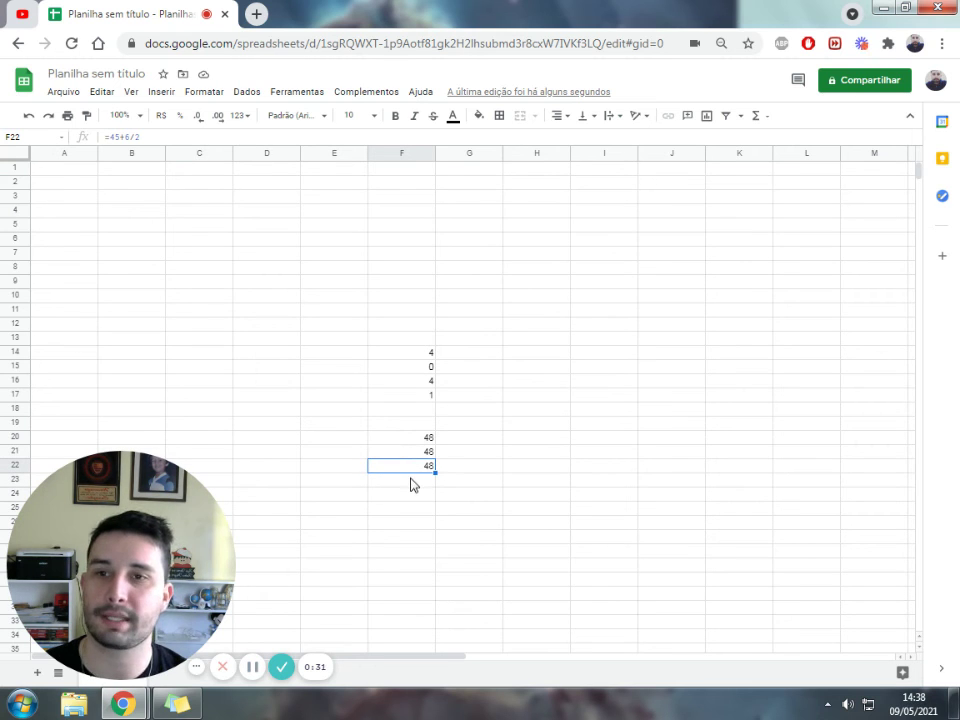
click(411, 484)
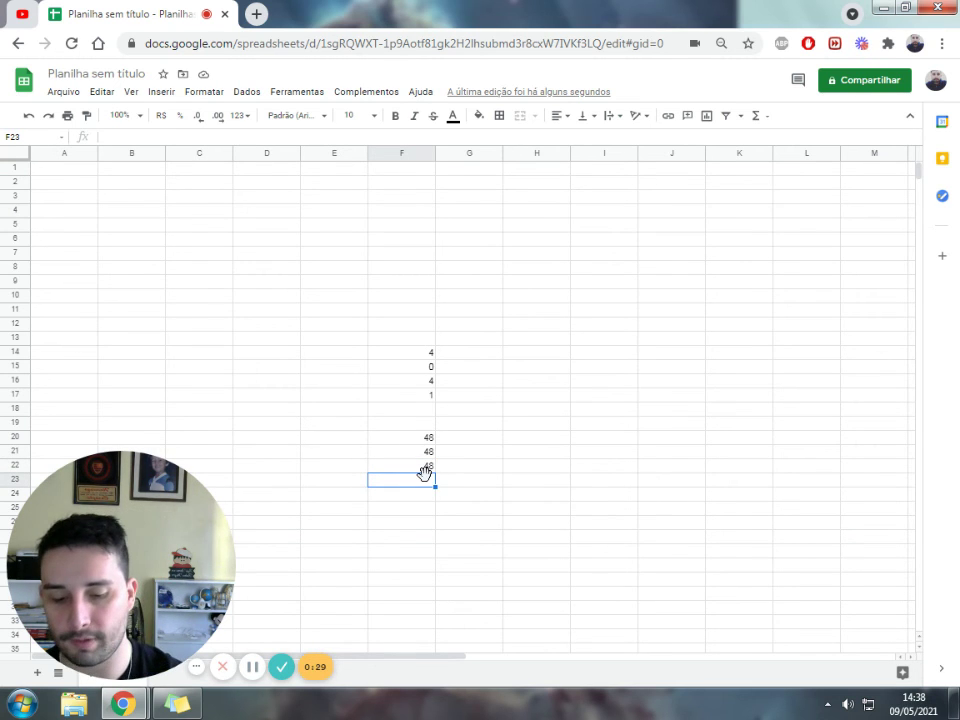
text(=45)
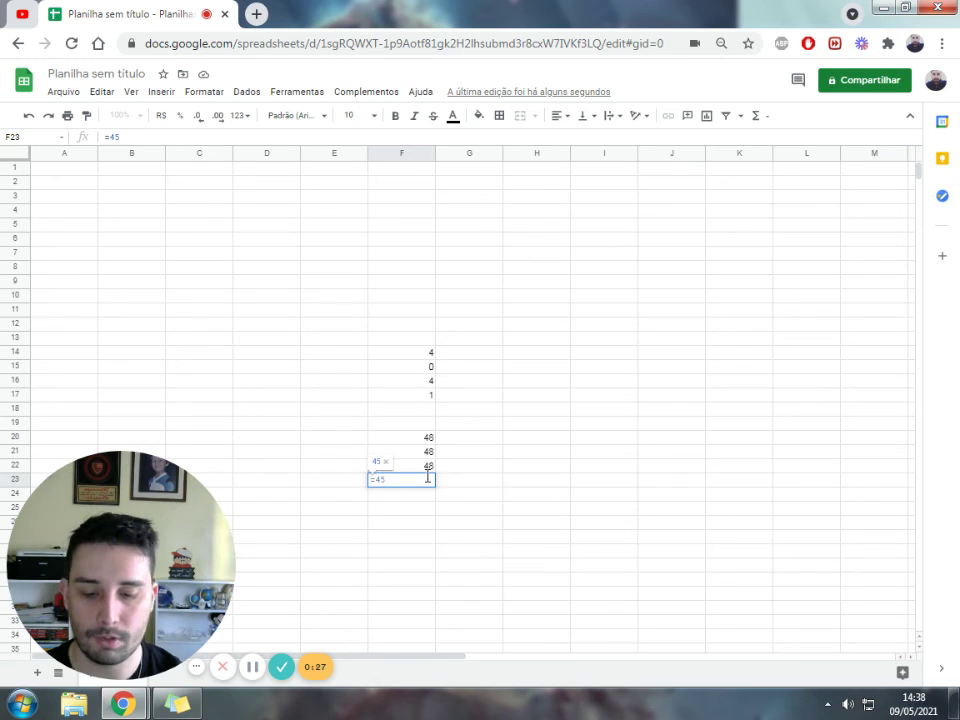
text(+)
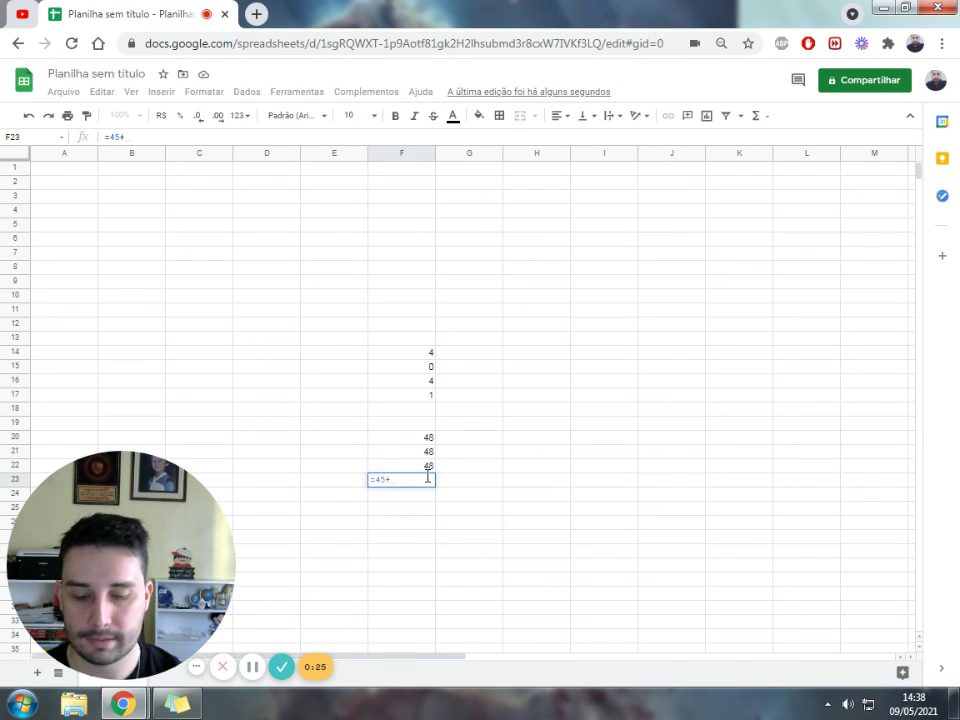
text((6)
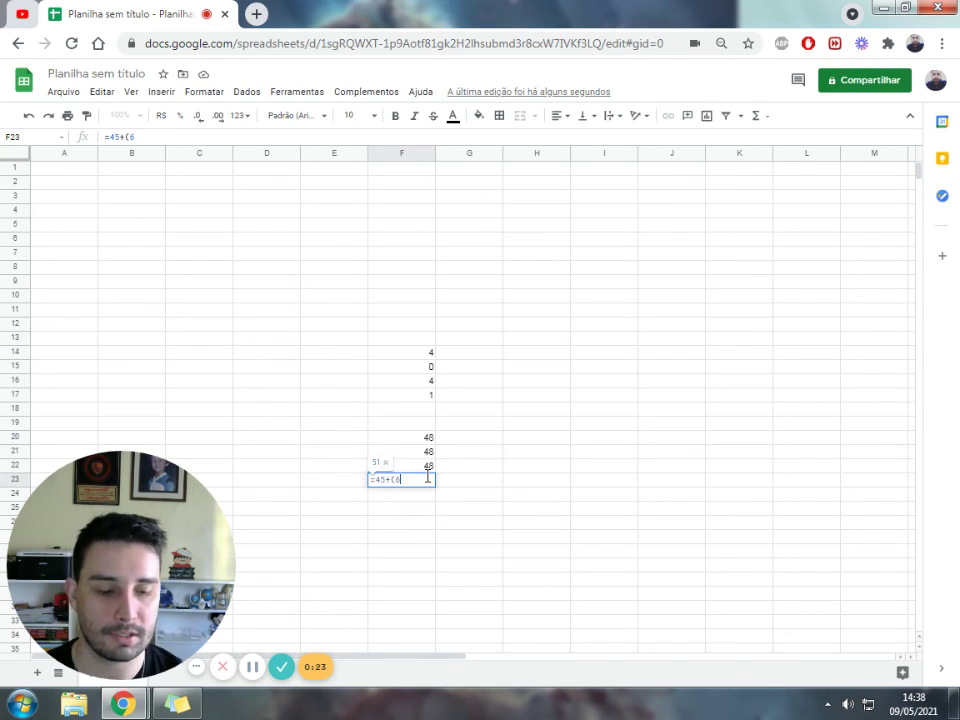
text(/2))
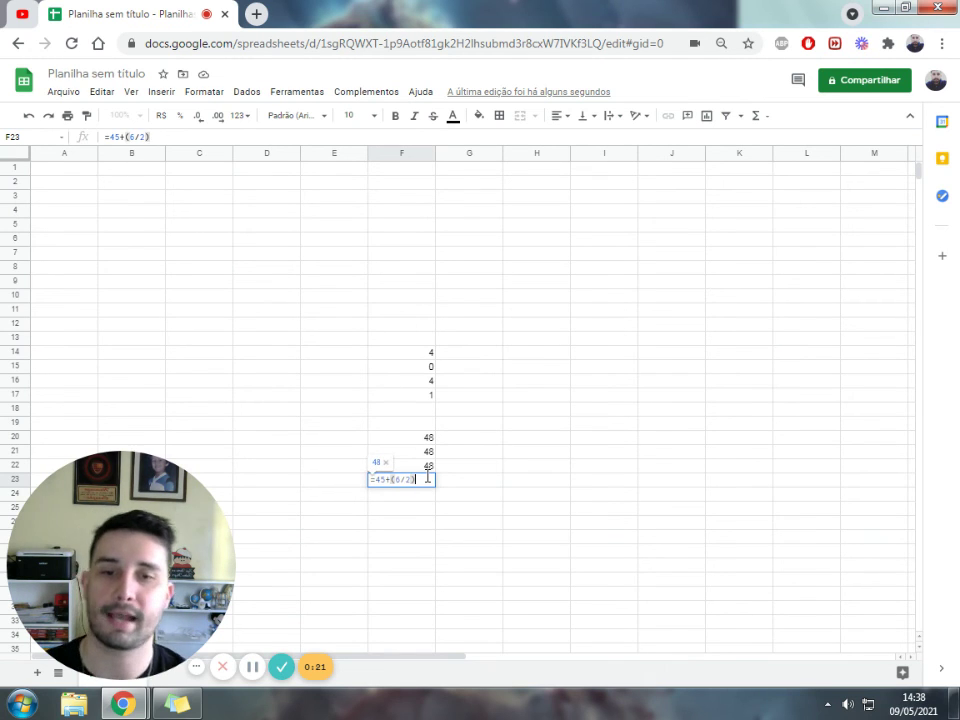
key(Return)
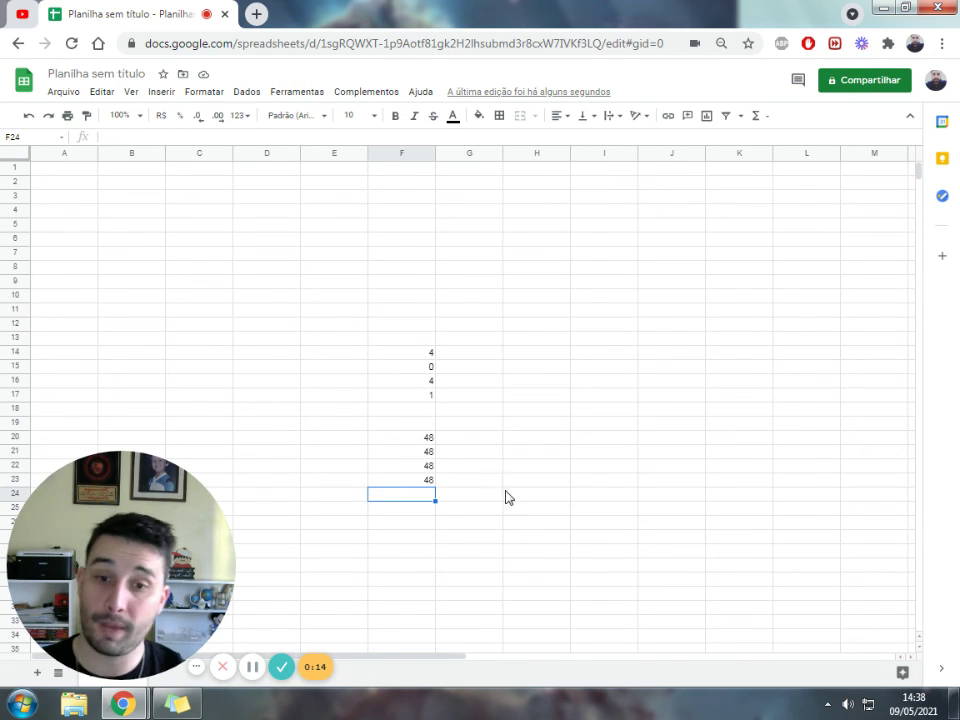
Clear all the formulas in the range F14:F25
click(471, 439)
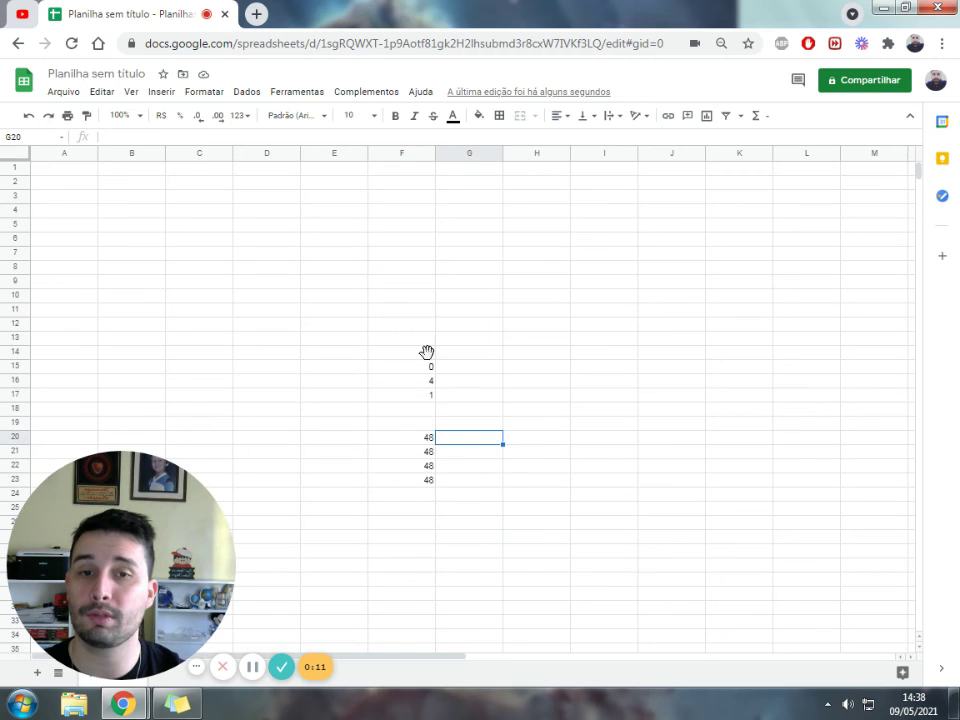
drag(427, 352, 433, 492)
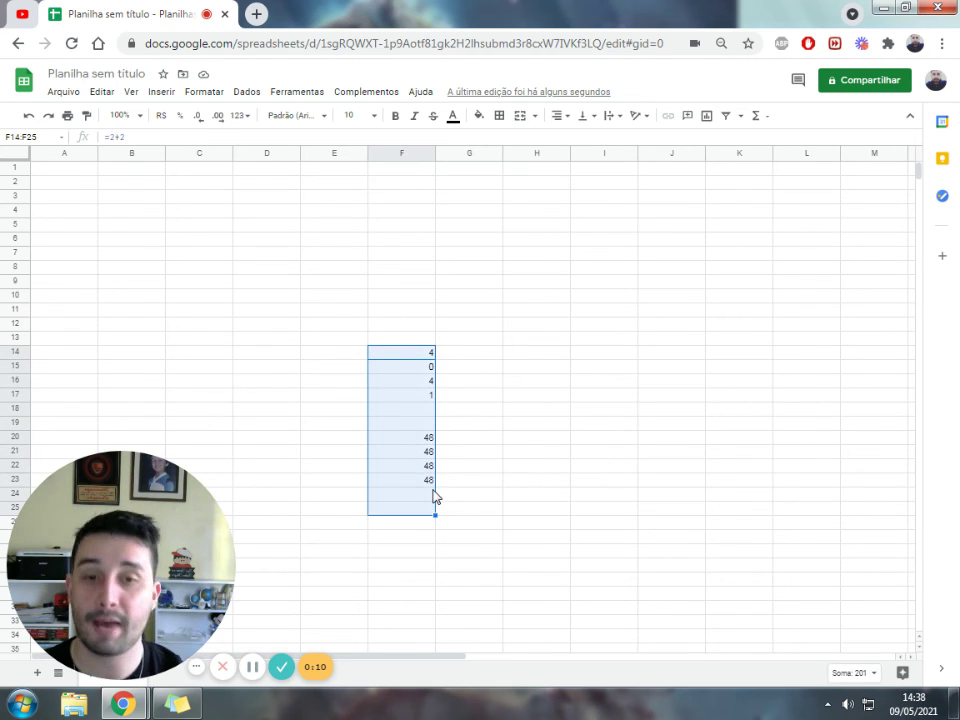
key(Delete)
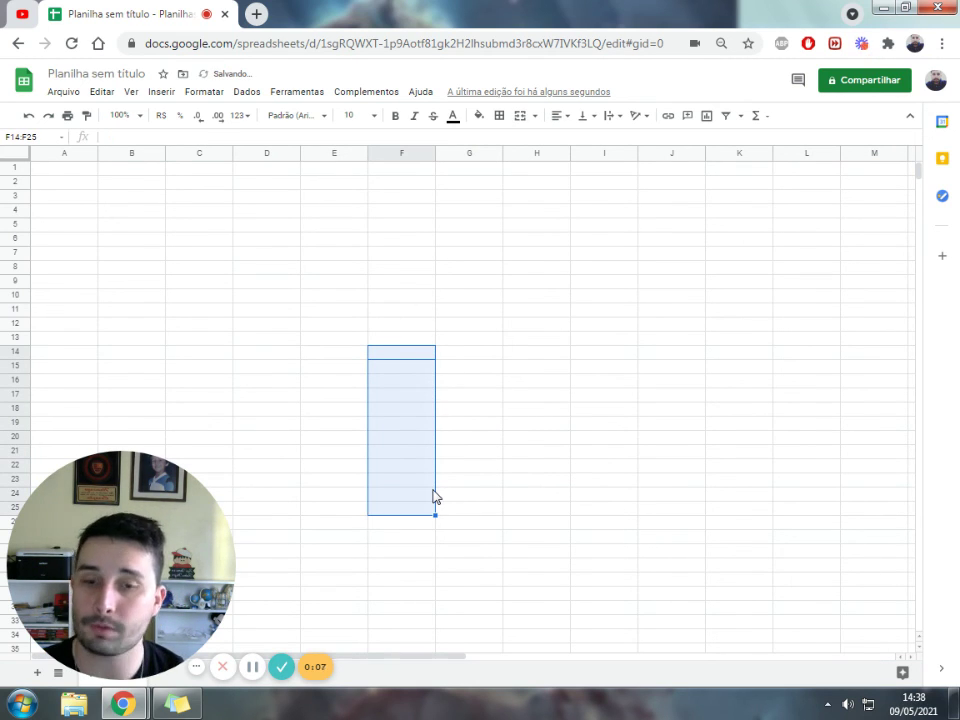